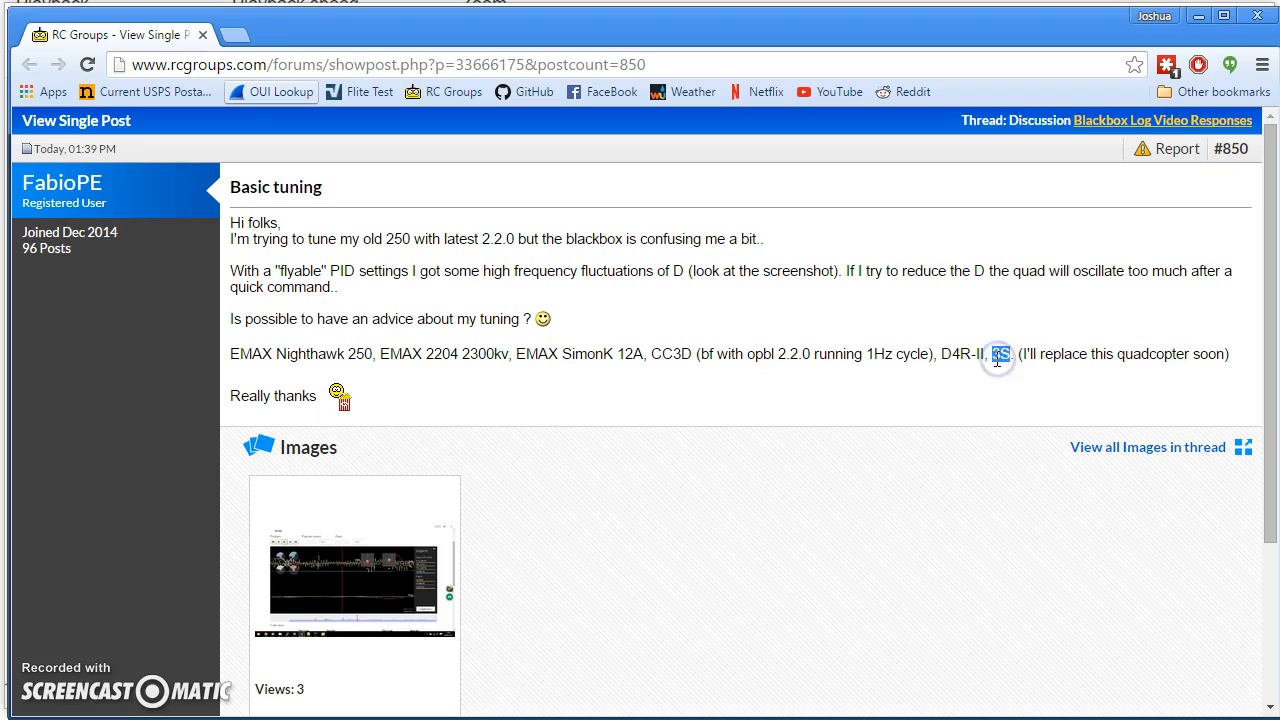
# Switch to the config 2.2 1000 file in Notepad++ and examine the pitch and roll P gains
pyautogui.doubleClick(995, 365)
pyautogui.click(363, 718)
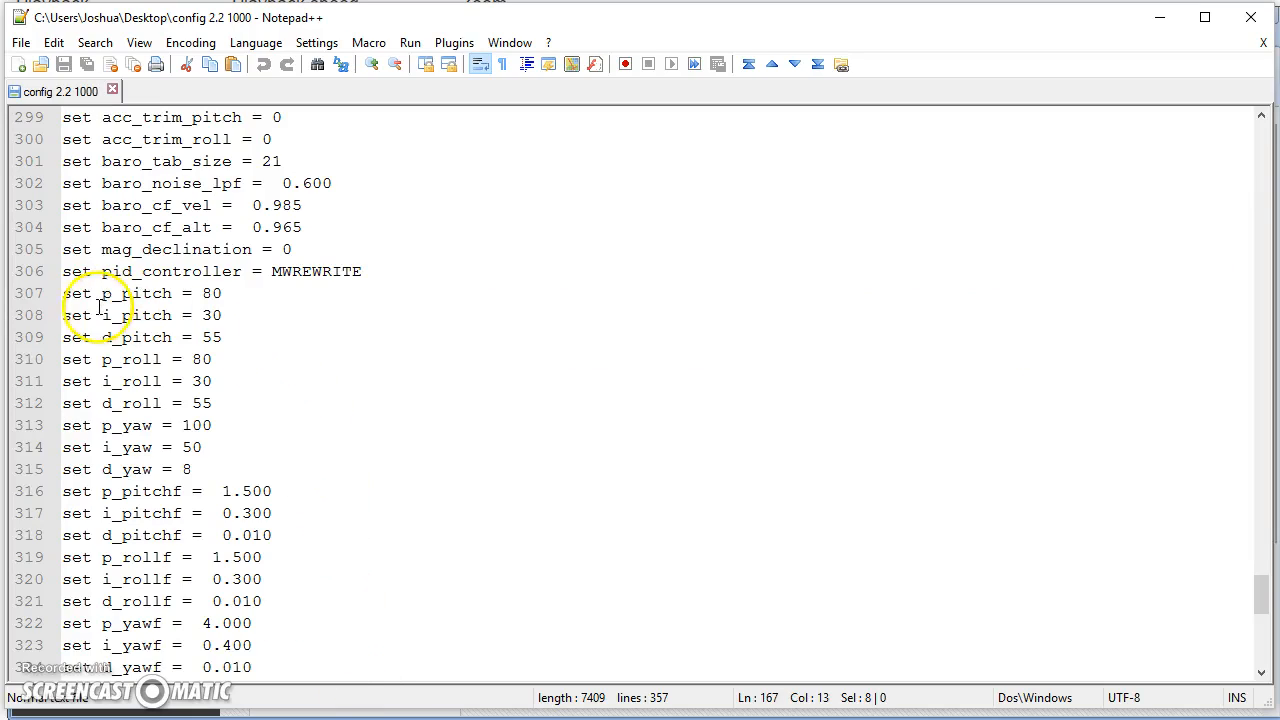
pyautogui.moveTo(63, 296); pyautogui.dragTo(226, 296)
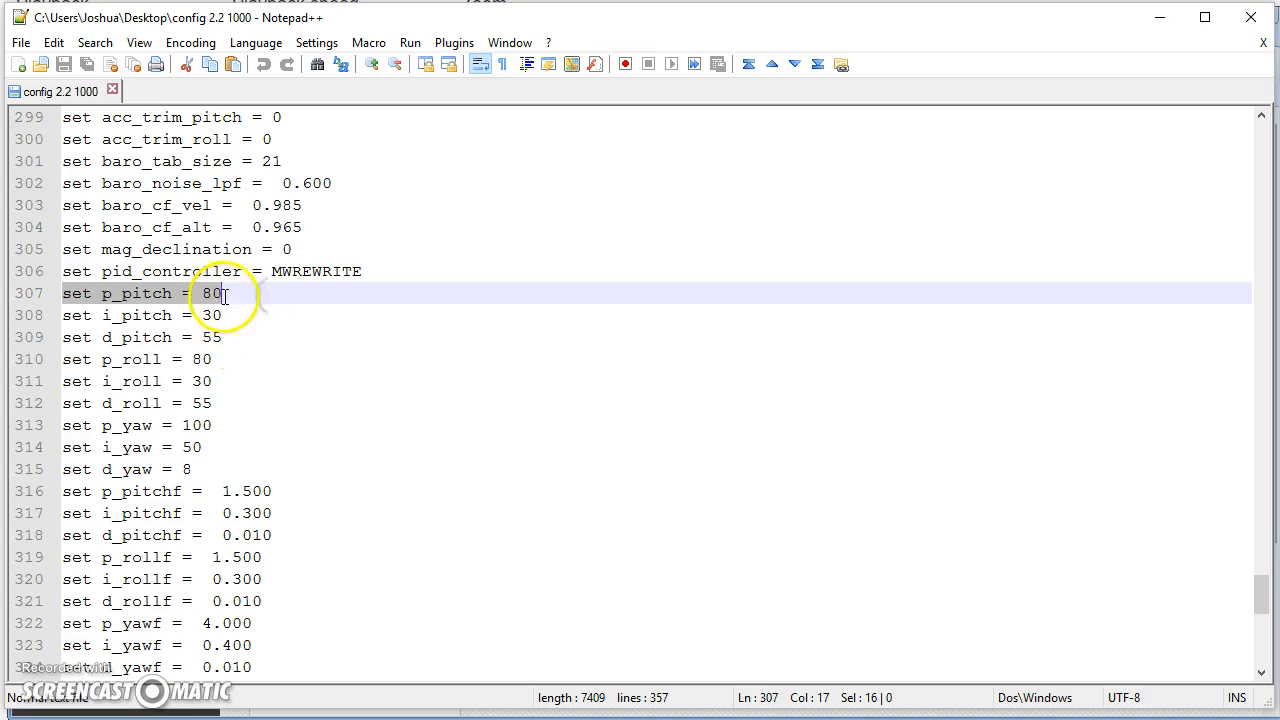
pyautogui.moveTo(64, 360)
pyautogui.mouseDown()
pyautogui.moveTo(222, 363)
pyautogui.moveTo(62, 363)
pyautogui.mouseUp()
pyautogui.click(216, 364)
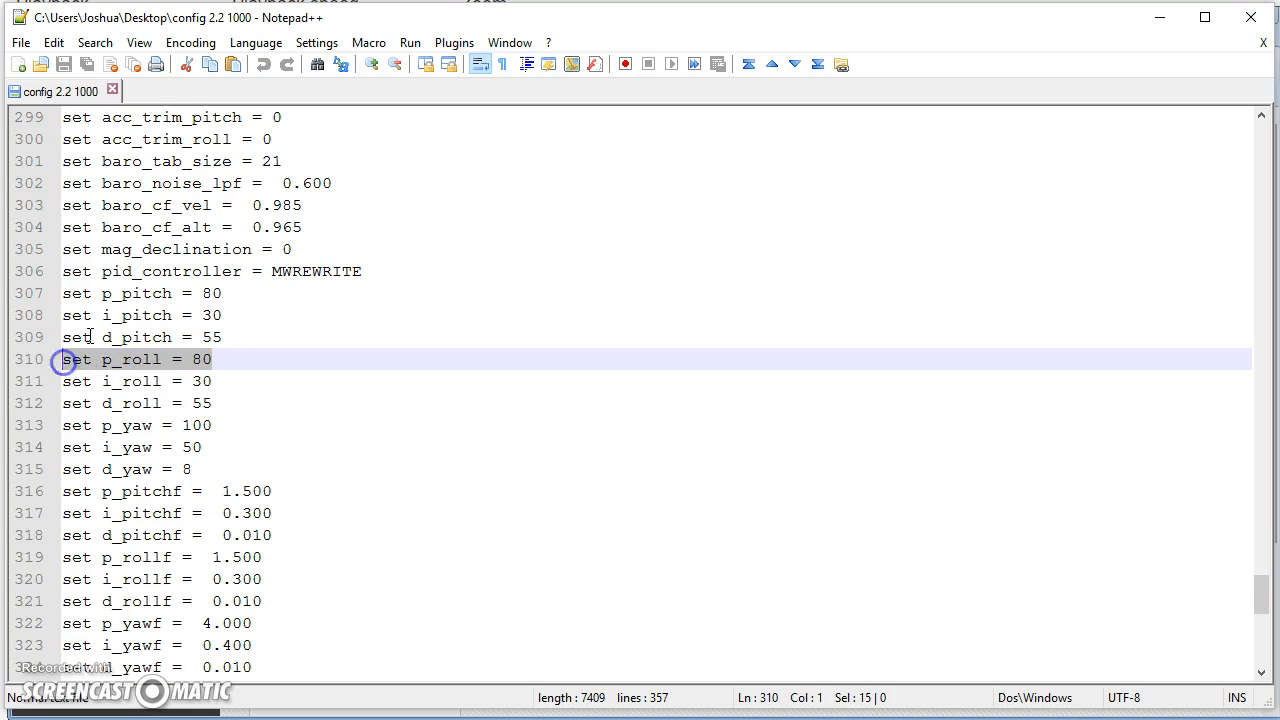
pyautogui.tripleClick(166, 293)
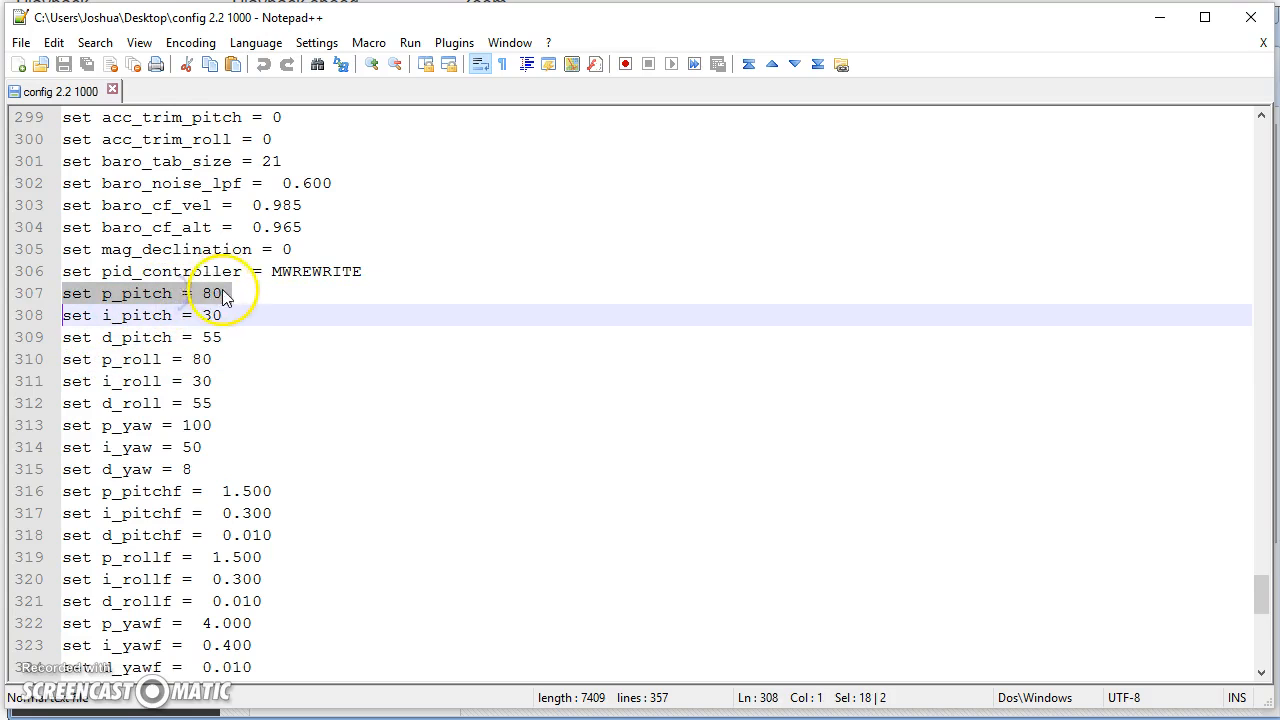
pyautogui.click(222, 293)
pyautogui.moveTo(222, 293); pyautogui.dragTo(55, 300)
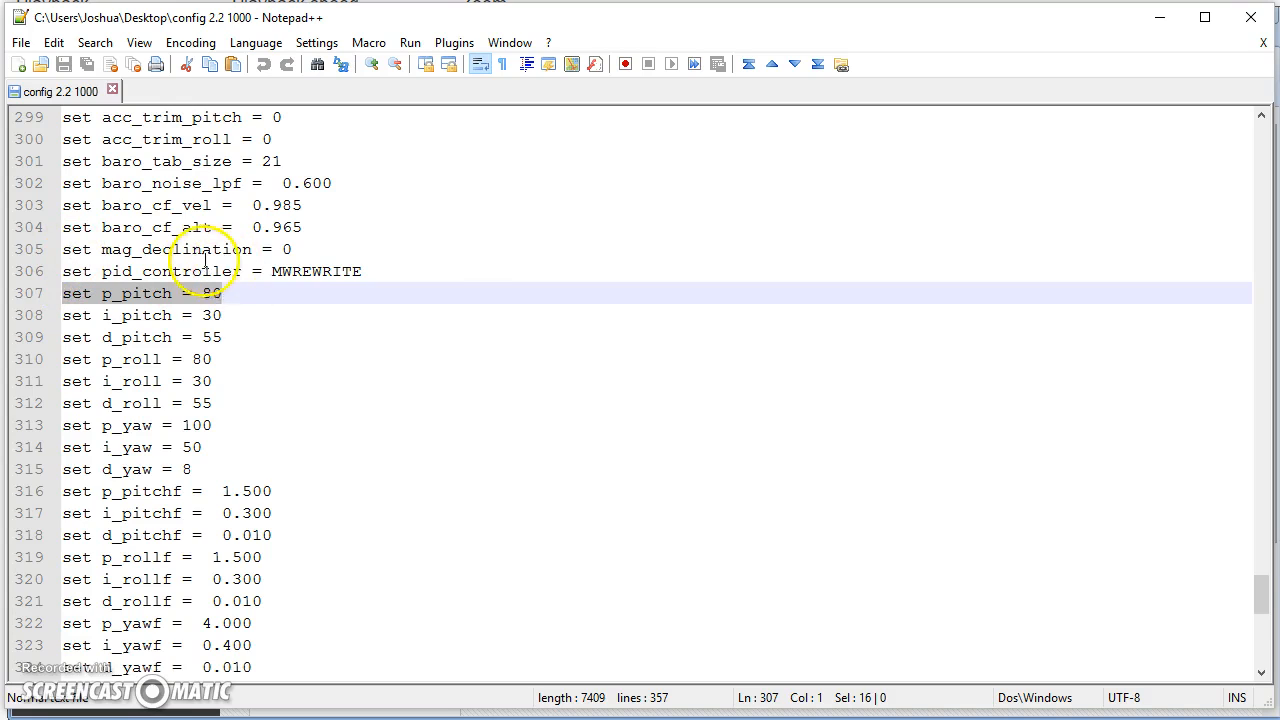
pyautogui.click(237, 293)
pyautogui.click(237, 358)
pyautogui.moveTo(237, 358); pyautogui.dragTo(62, 359)
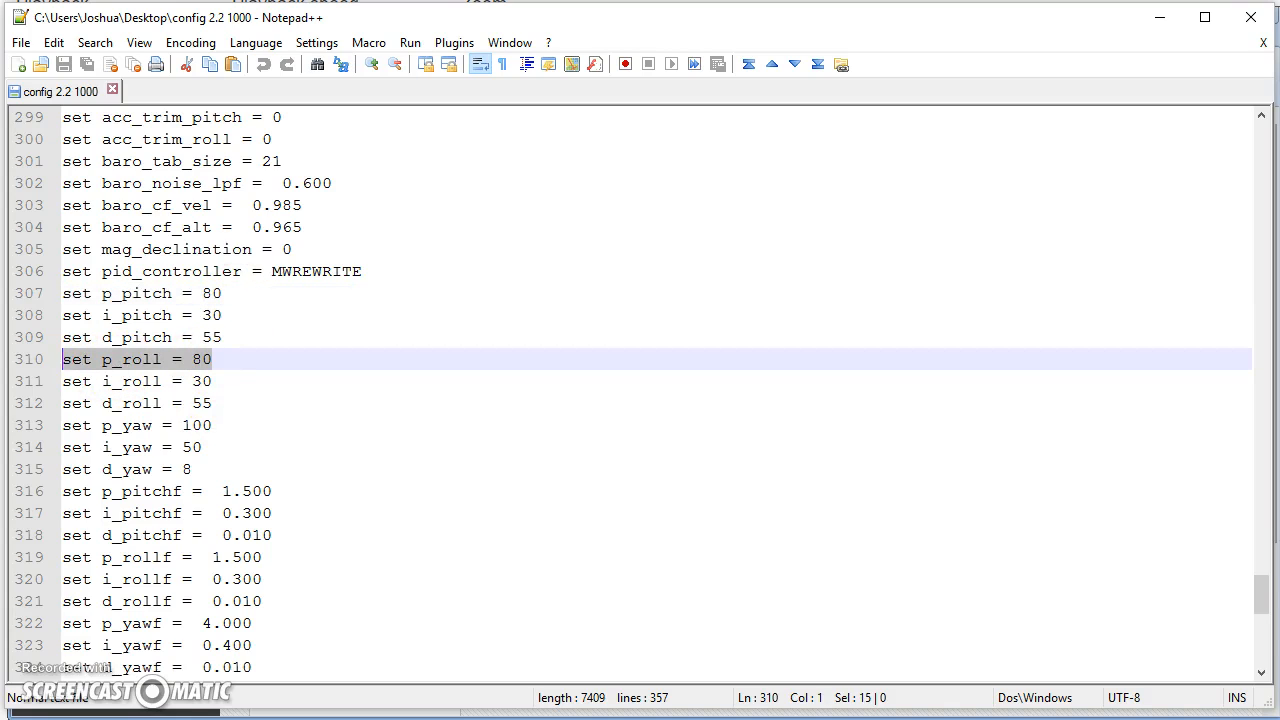
# Return to the forum post in Chrome, look up "EMAX Nighthawk 250" on Google, and close the results
pyautogui.hotkey('alt', 'Tab')
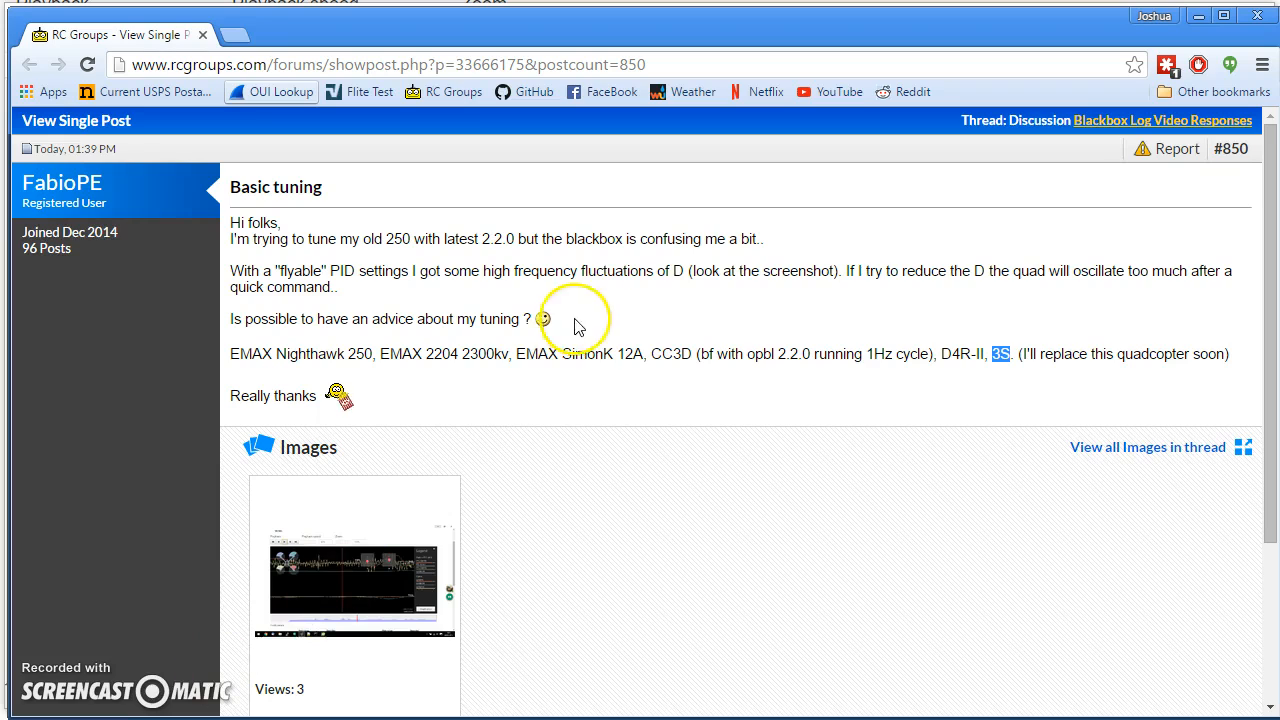
pyautogui.moveTo(230, 354); pyautogui.dragTo(347, 361)
pyautogui.rightClick(347, 361)
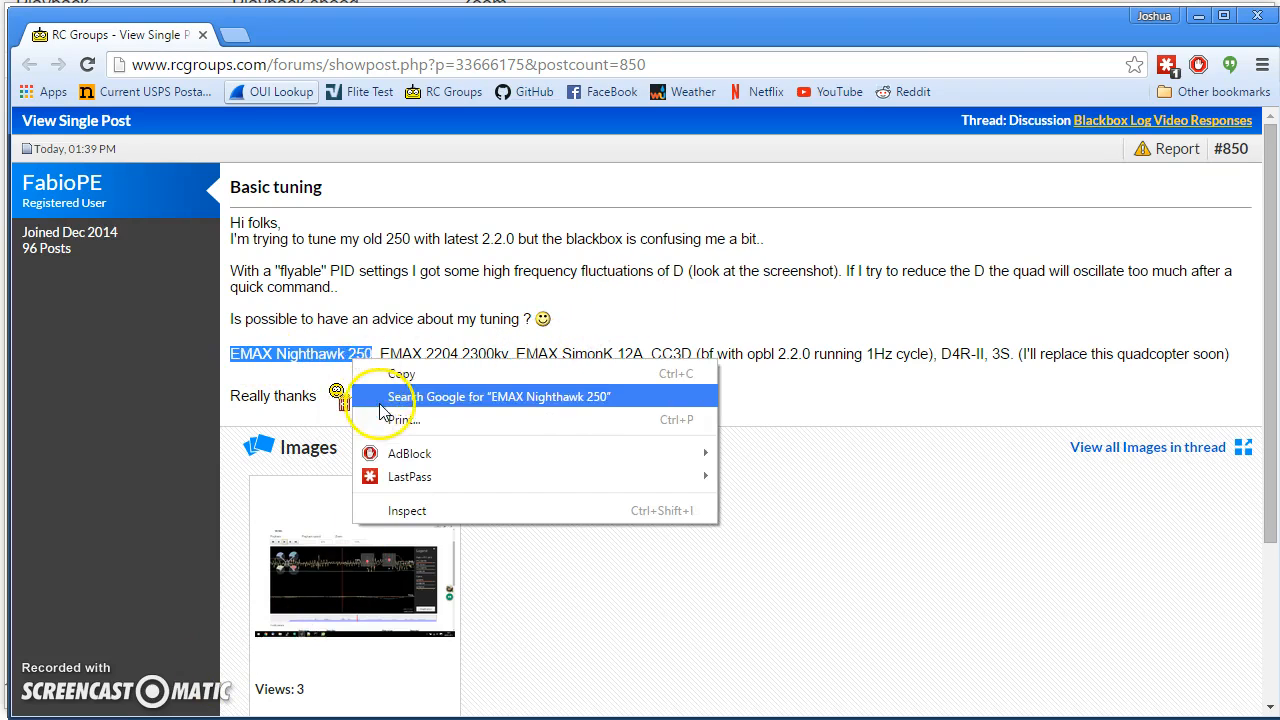
pyautogui.click(368, 396)
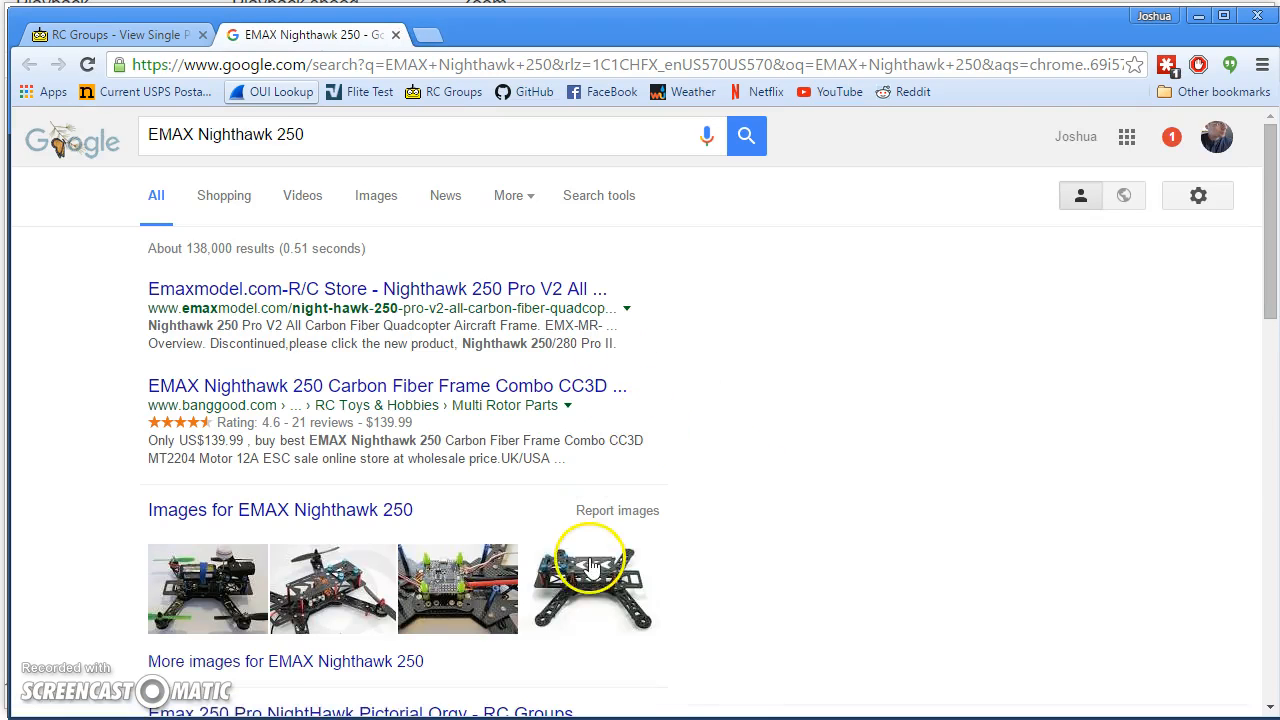
pyautogui.click(395, 34)
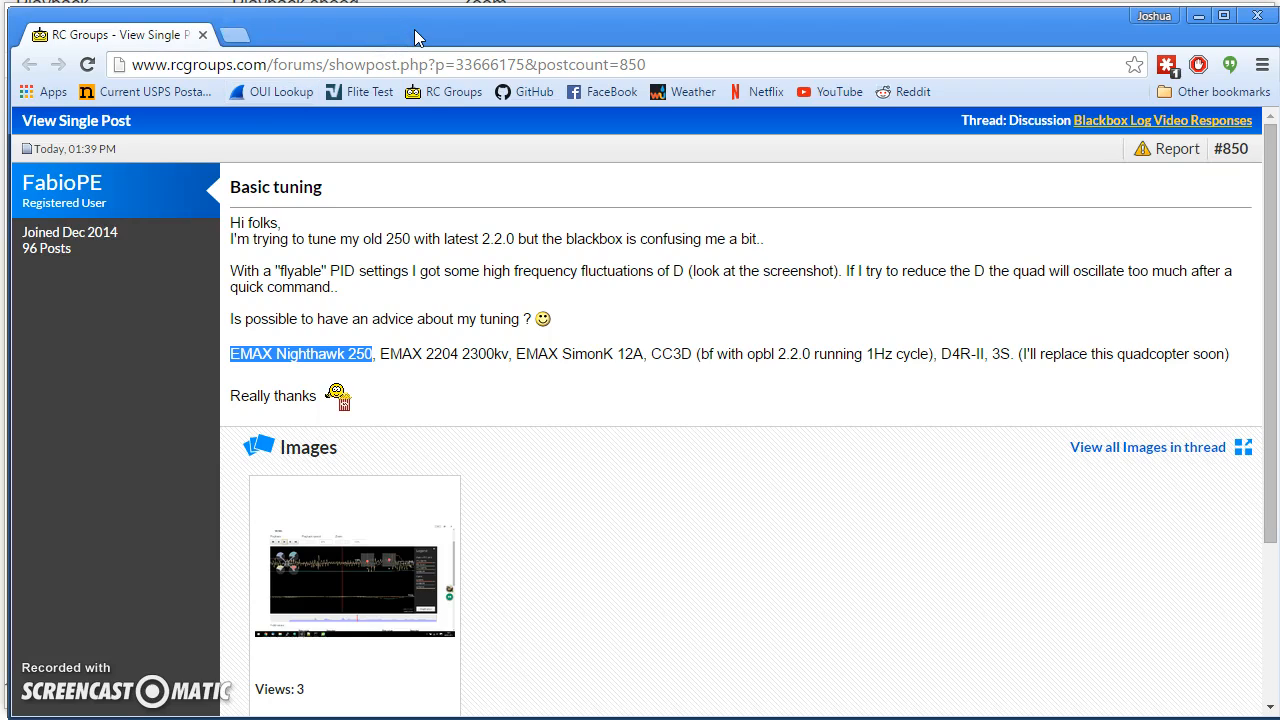
pyautogui.click(400, 68)
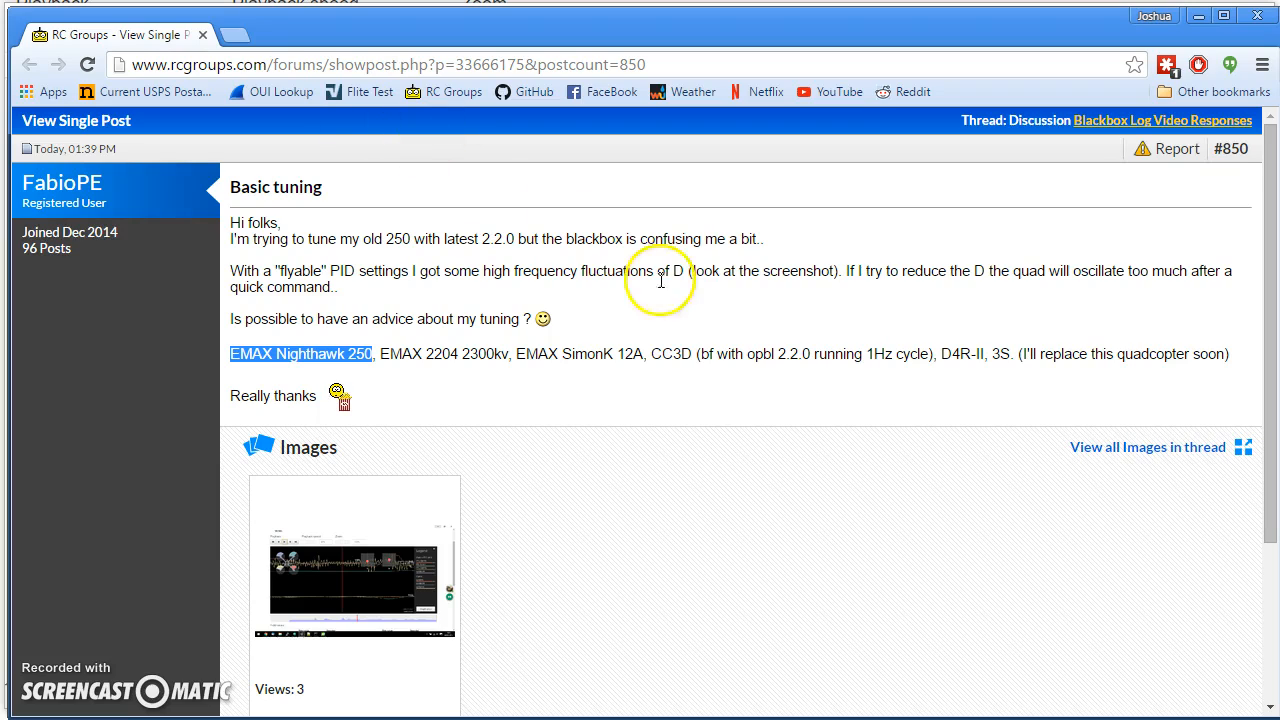
pyautogui.click(663, 387)
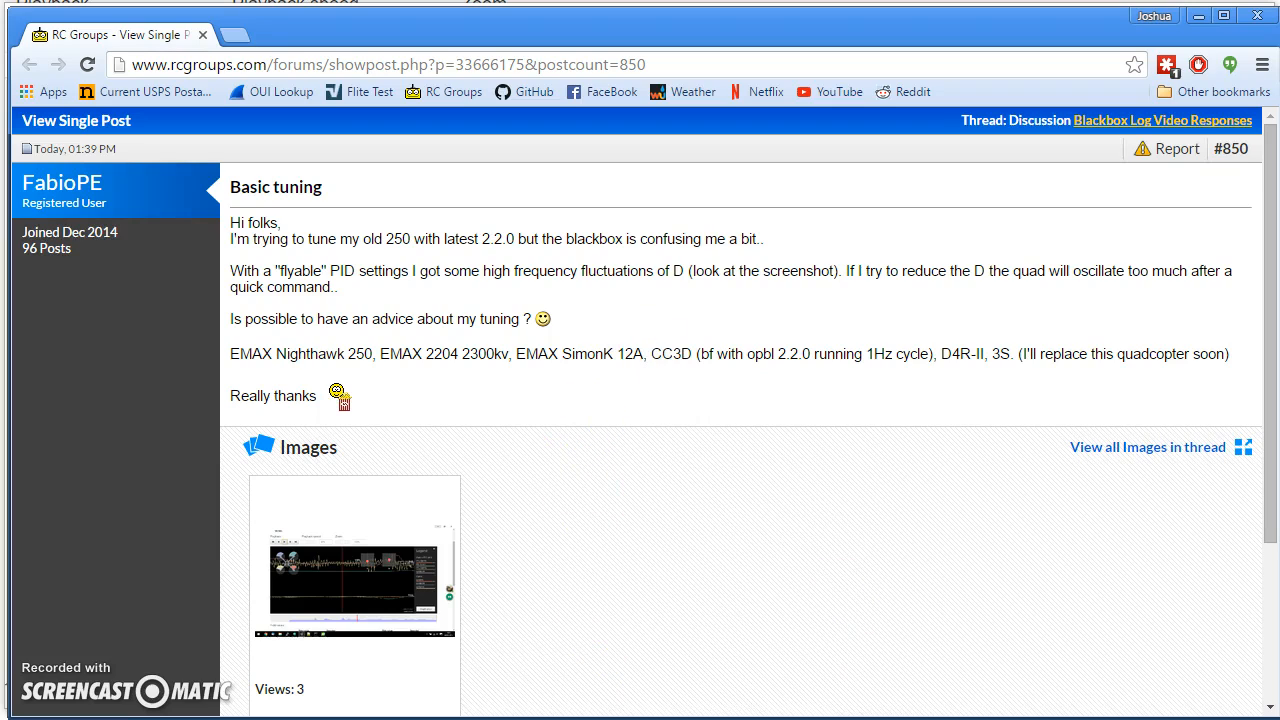
# Switch back to the config file in Notepad++ and examine the custom motor mix lines near its beginning
pyautogui.click(574, 719)
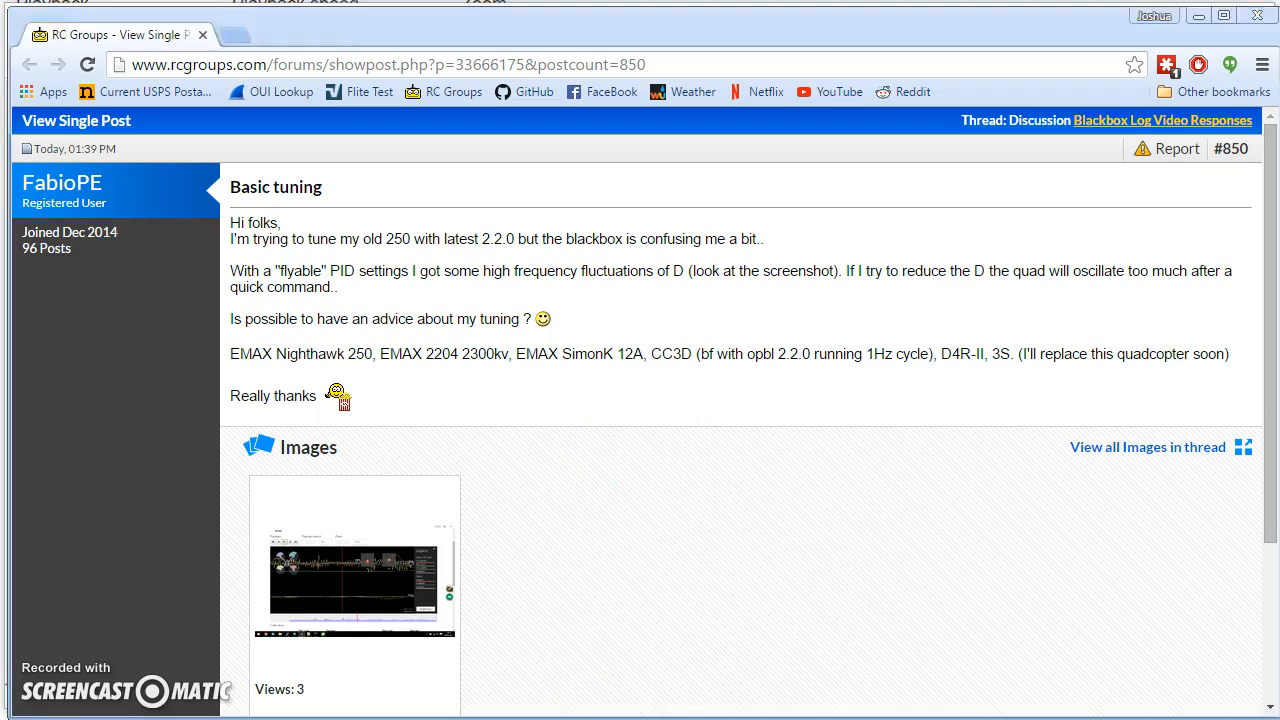
pyautogui.click(470, 581)
pyautogui.hotkey('ctrl', 'Home')
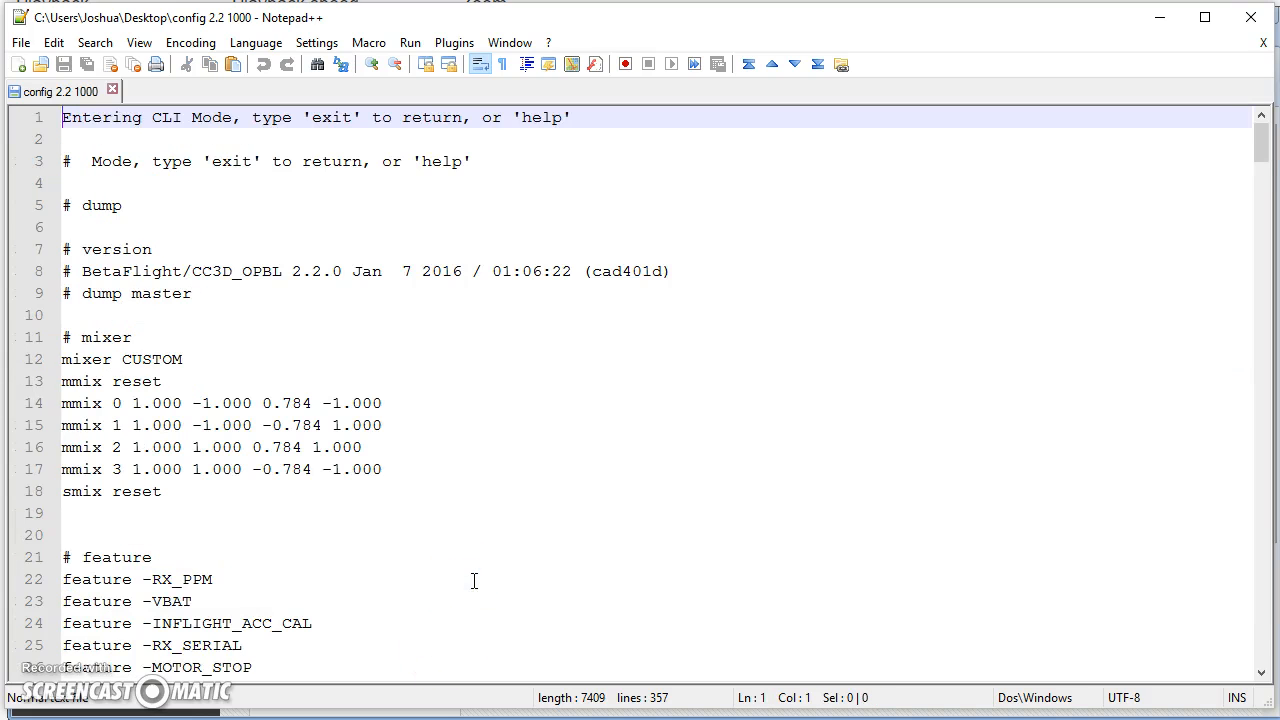
pyautogui.moveTo(386, 471); pyautogui.dragTo(30, 403)
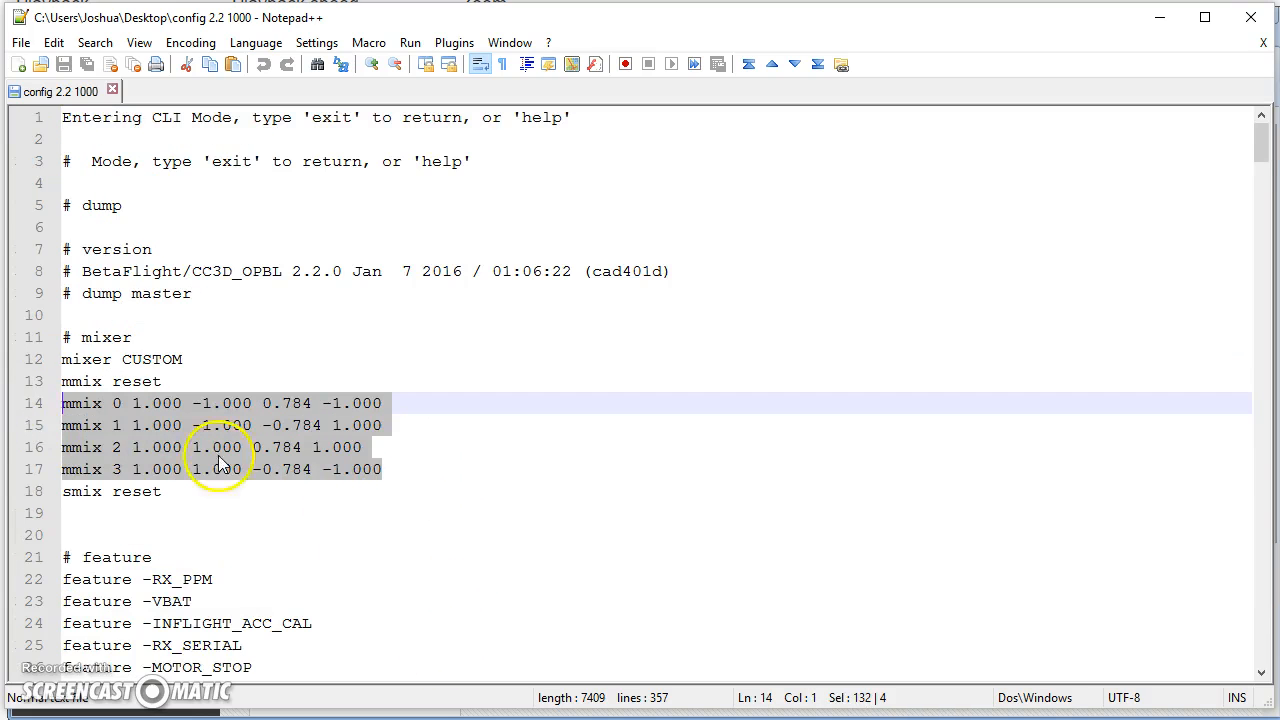
pyautogui.click(420, 451)
pyautogui.moveTo(420, 476); pyautogui.dragTo(30, 403)
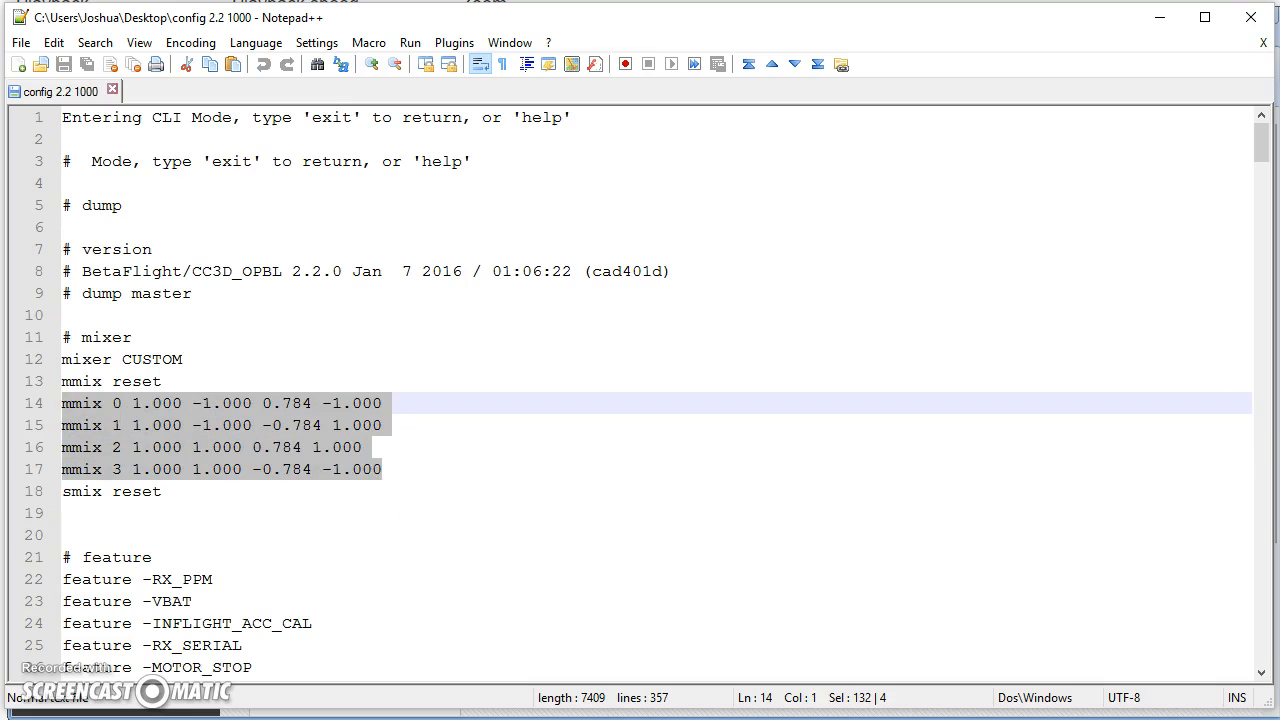
pyautogui.click(545, 487)
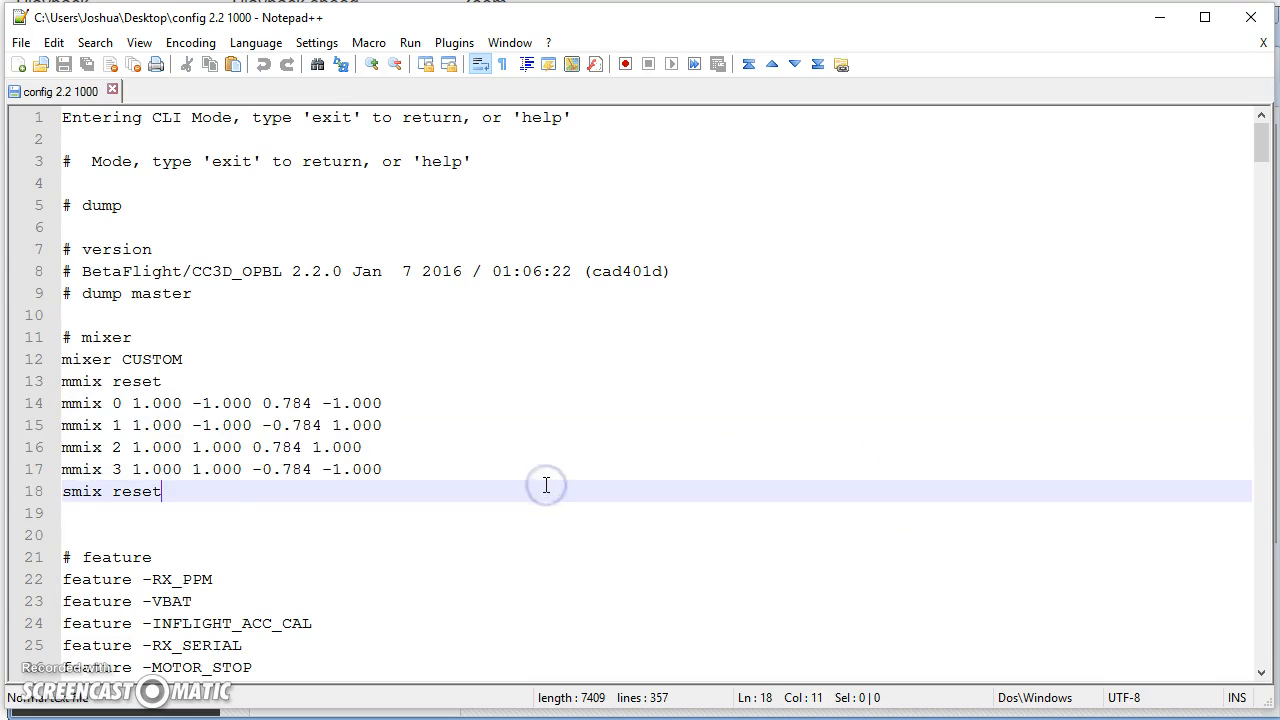
# Find the PID settings near the end of the config file and examine the roll and pitch D gains
pyautogui.hotkey('ctrl', 'End')
pyautogui.scroll(8, 546, 485)
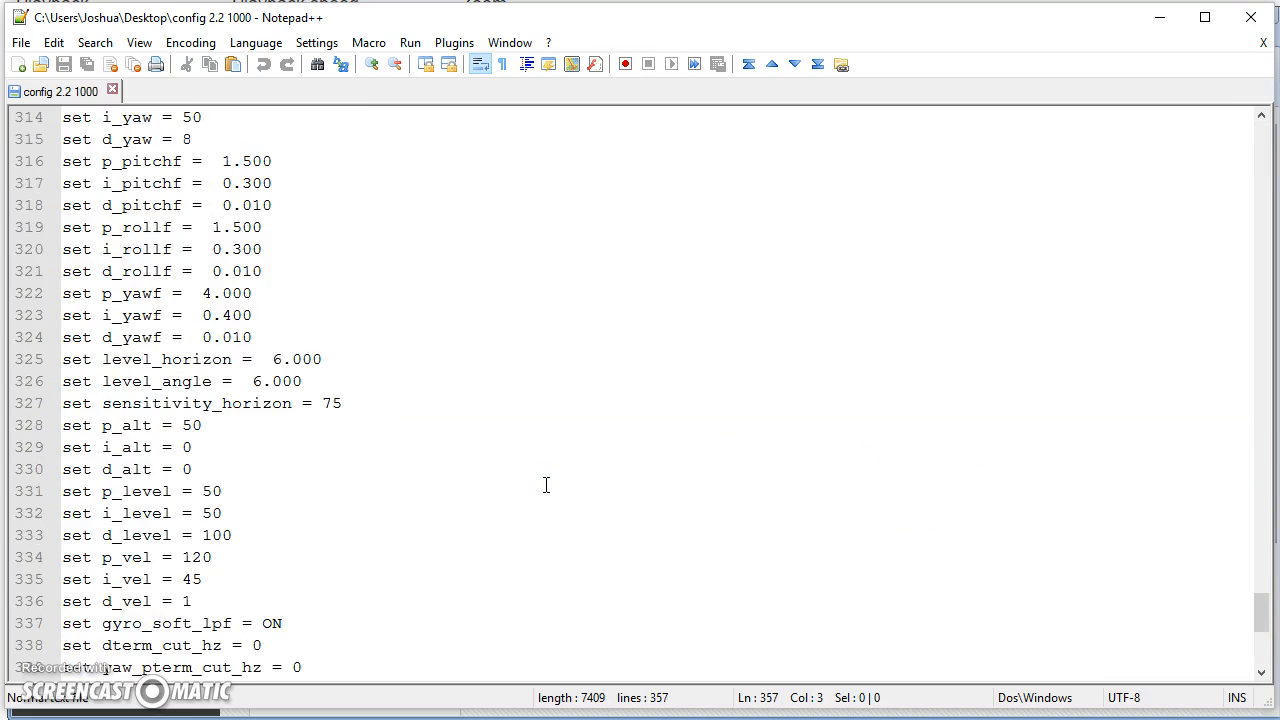
pyautogui.click(332, 348)
pyautogui.scroll(3, 286, 351)
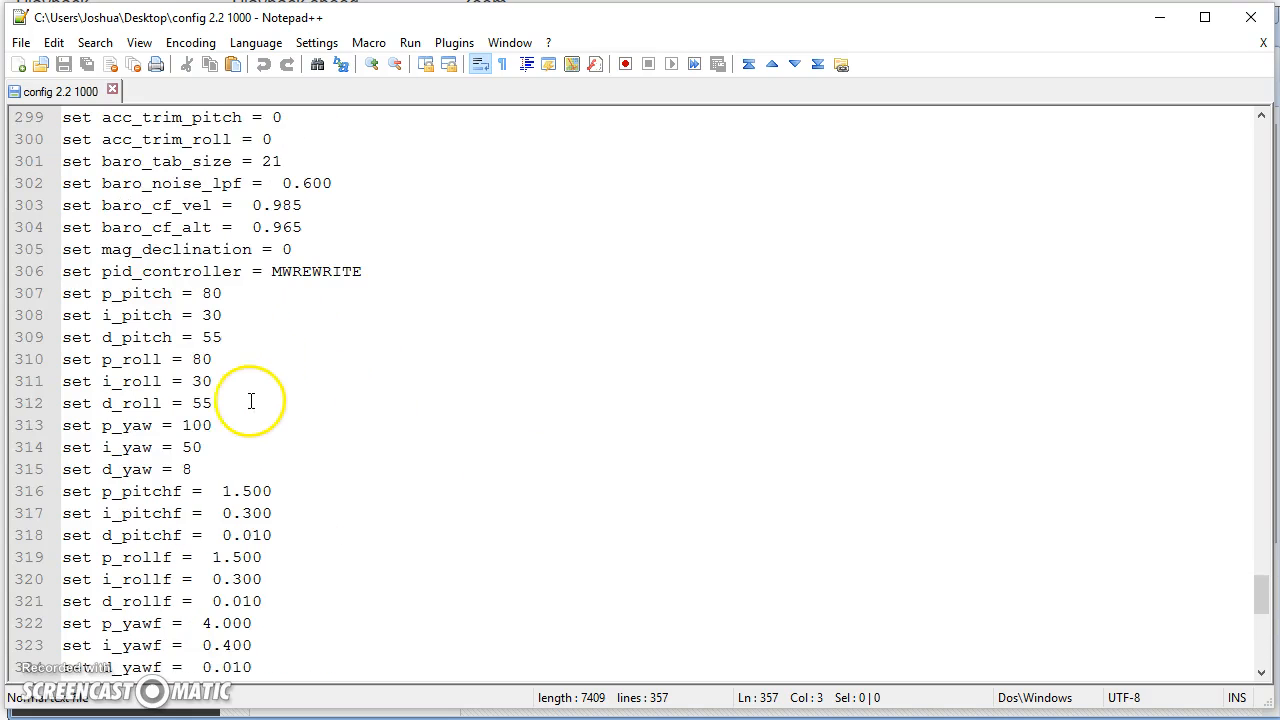
pyautogui.click(216, 400)
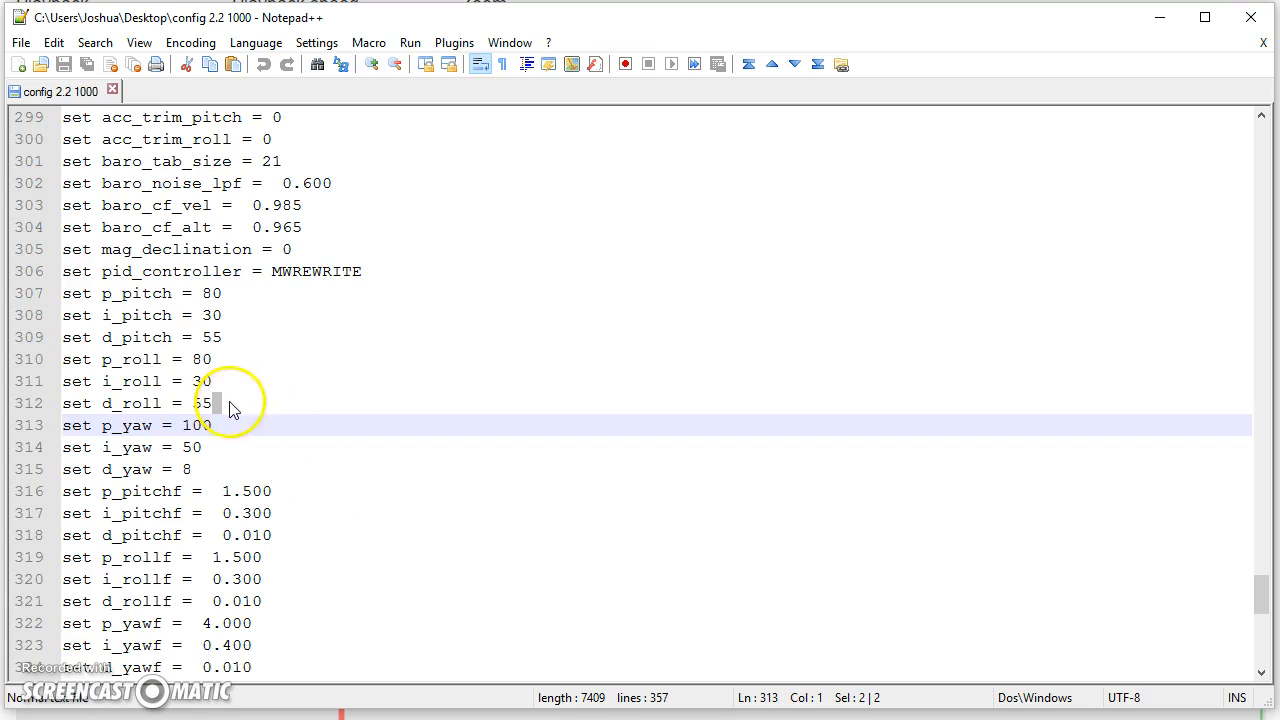
pyautogui.moveTo(234, 403); pyautogui.dragTo(41, 406)
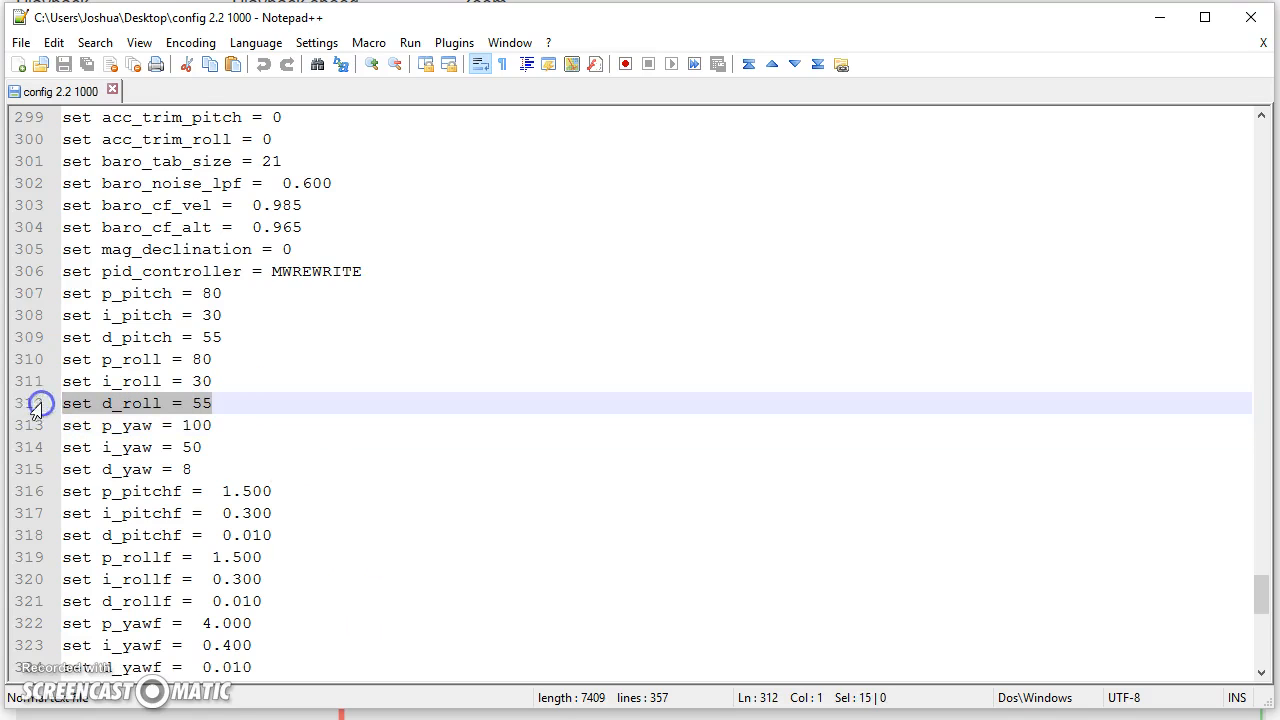
pyautogui.moveTo(243, 339); pyautogui.dragTo(26, 351)
pyautogui.click(437, 409)
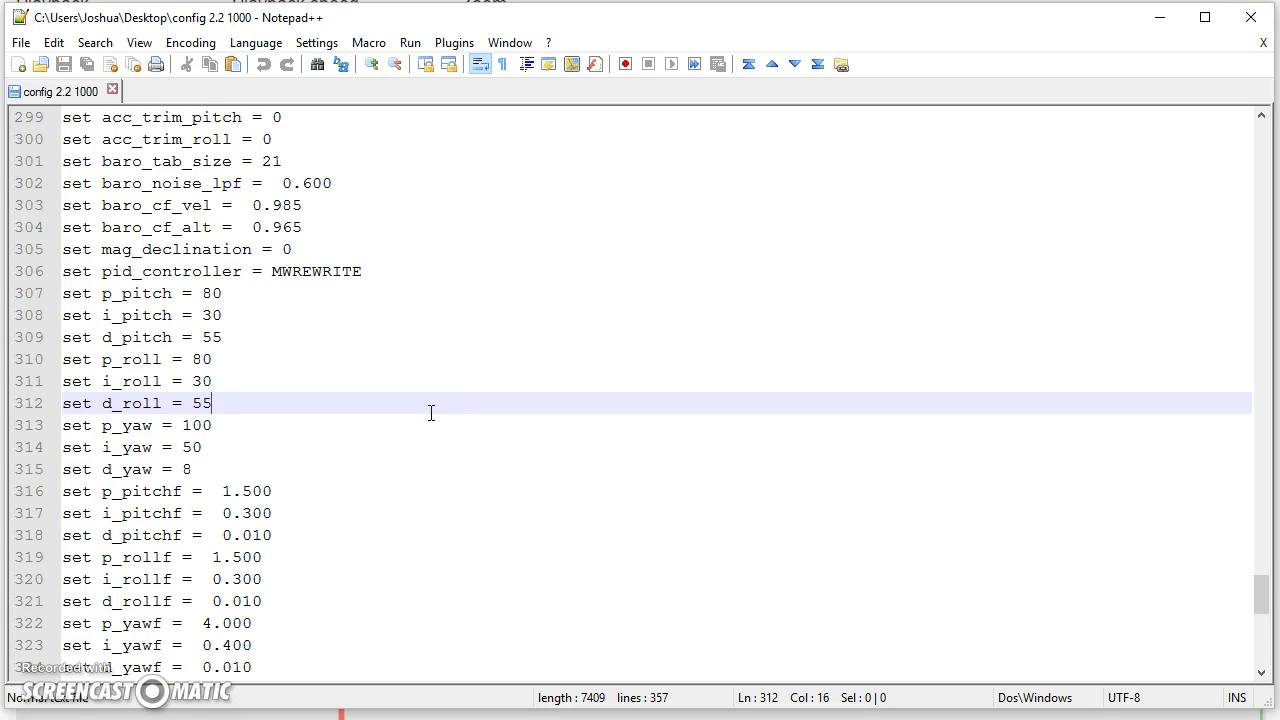
# Check which PID controller is set in the config file
pyautogui.doubleClick(316, 271)
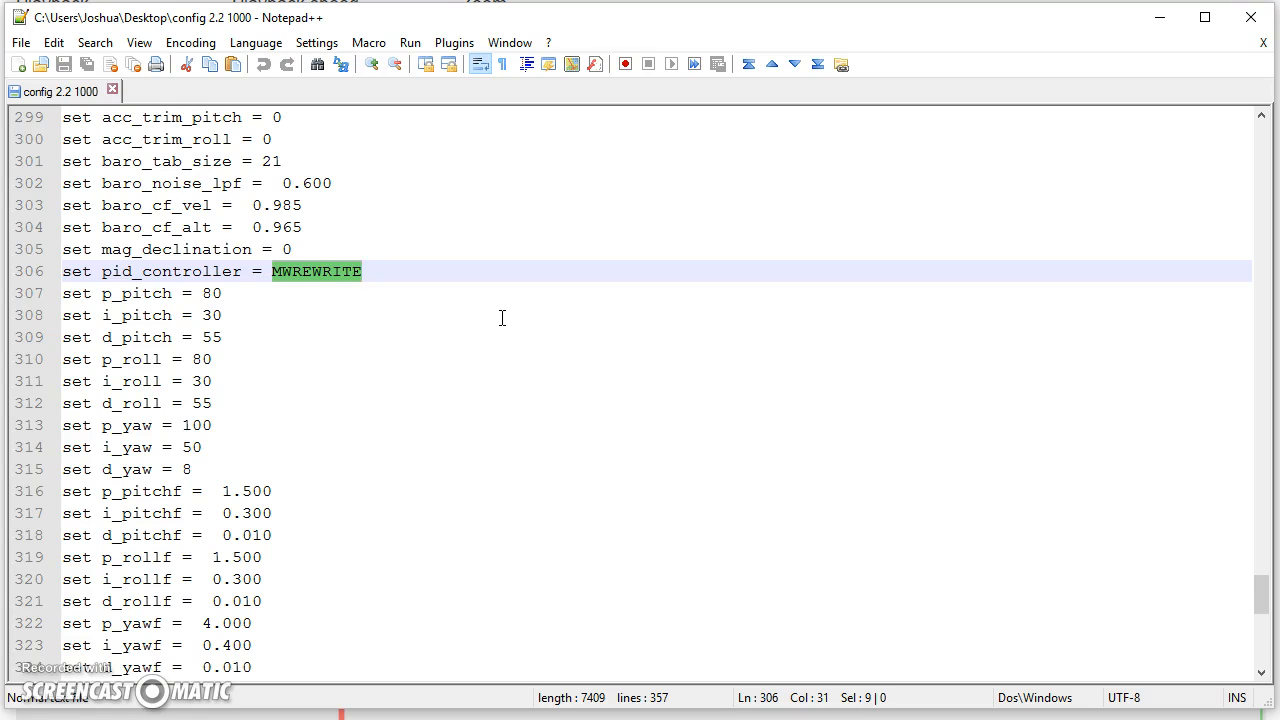
pyautogui.click(502, 318)
pyautogui.click(352, 271)
pyautogui.doubleClick(352, 271)
pyautogui.click(366, 435)
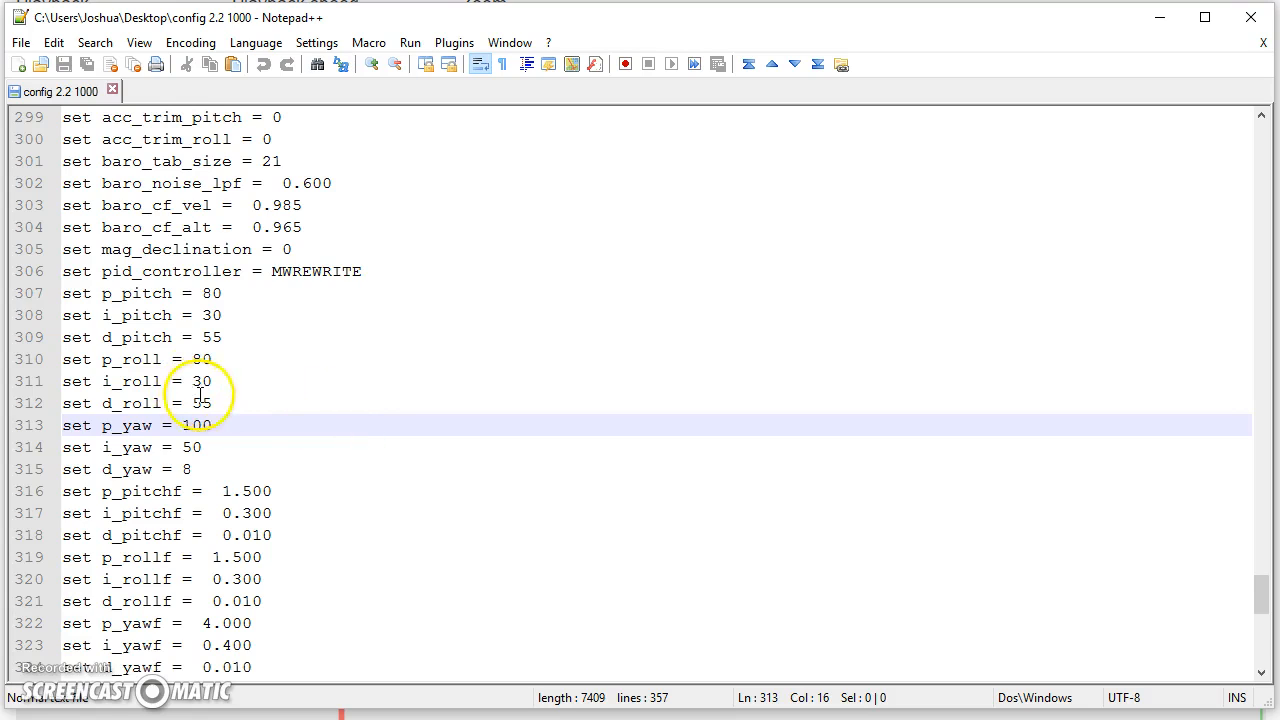
# Compare the D gains for roll and pitch with the pitch I gain in the config file
pyautogui.moveTo(210, 404); pyautogui.dragTo(64, 405)
pyautogui.moveTo(228, 338); pyautogui.dragTo(51, 337)
pyautogui.click(278, 346)
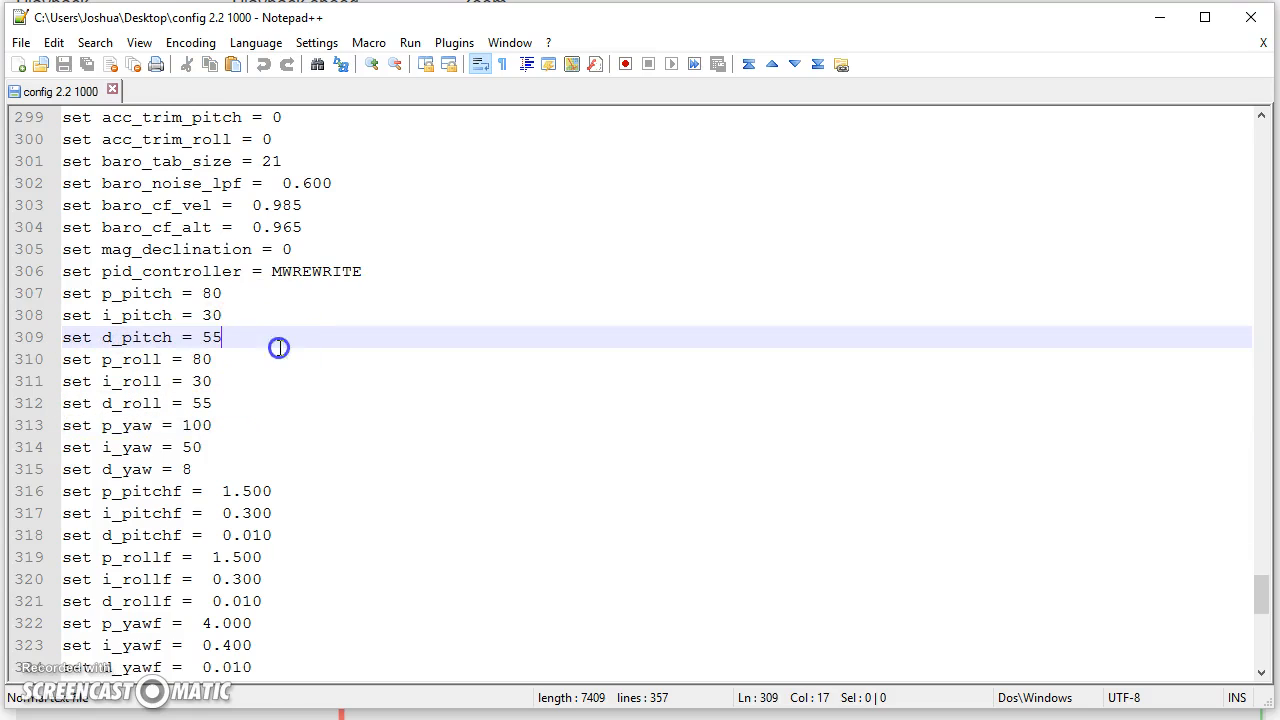
pyautogui.click(261, 340)
pyautogui.moveTo(230, 313)
pyautogui.mouseDown()
pyautogui.moveTo(17, 311)
pyautogui.moveTo(234, 322)
pyautogui.mouseUp()
pyautogui.click(70, 322)
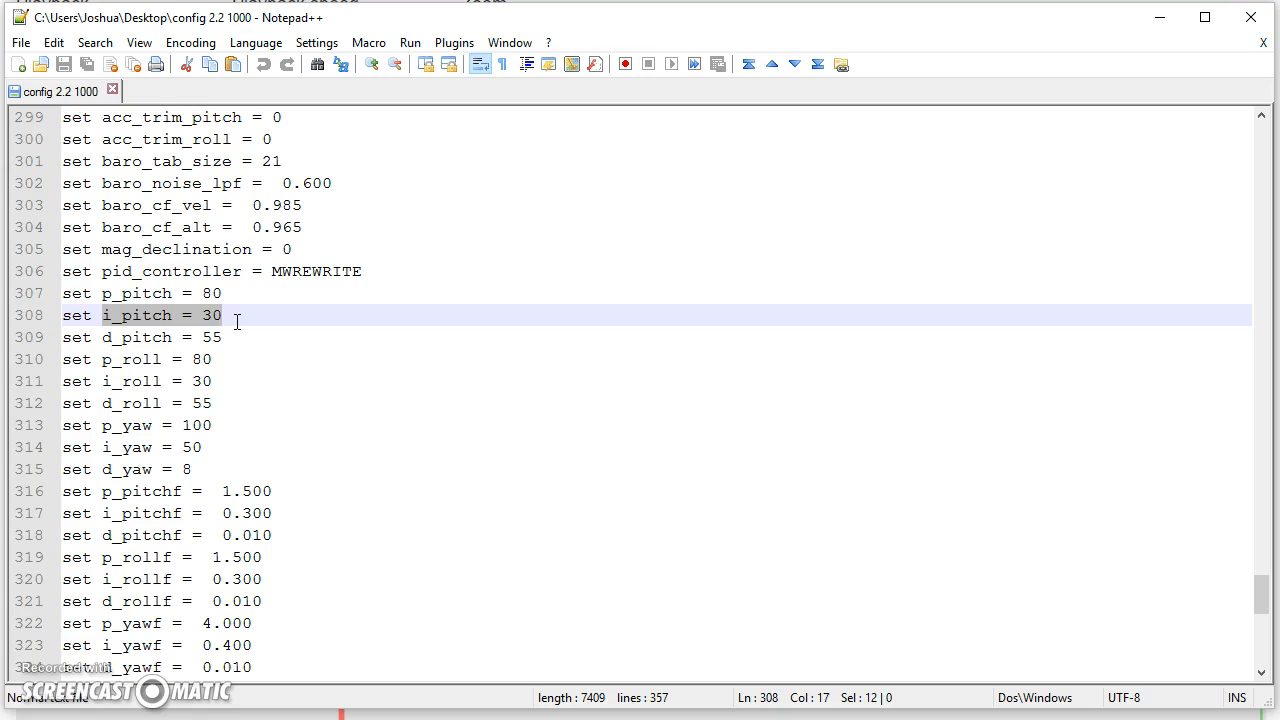
pyautogui.click(205, 404)
pyautogui.doubleClick(198, 404)
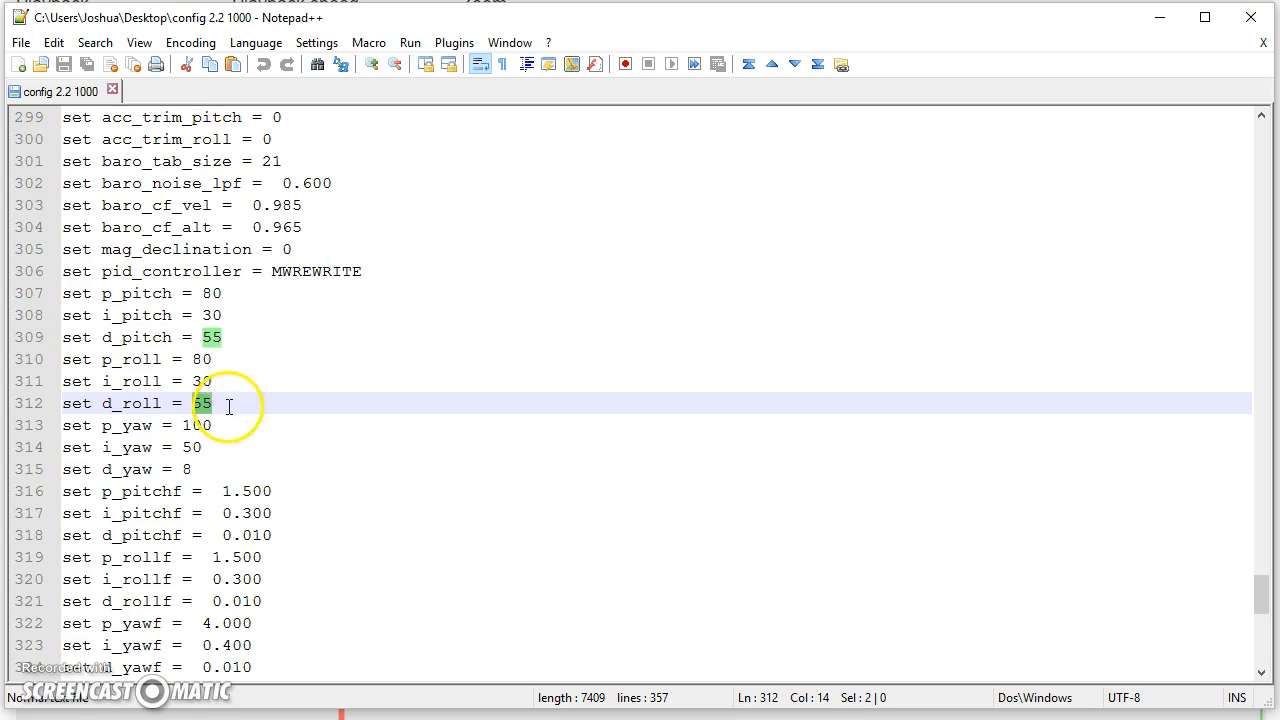
pyautogui.click(229, 408)
pyautogui.moveTo(217, 406); pyautogui.dragTo(189, 405)
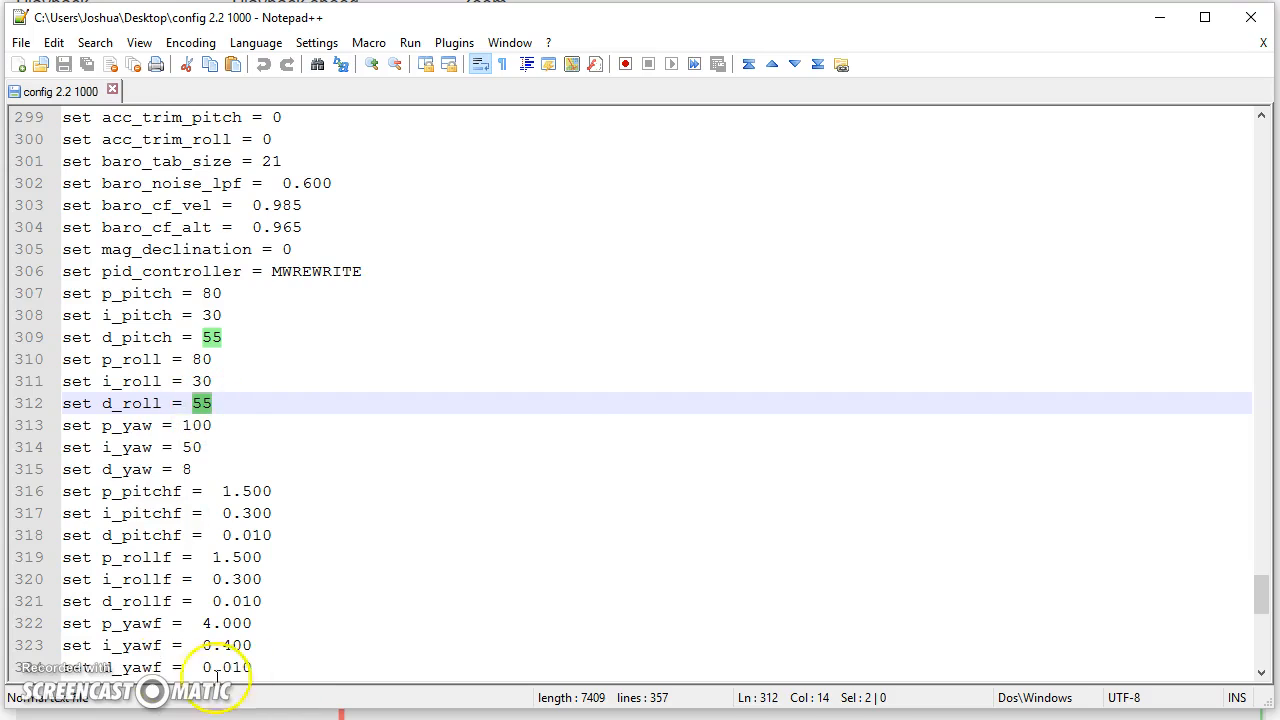
# Return to the forum post in Chrome and reread the sentences about D fluctuations and oscillation after reducing D
pyautogui.hotkey('alt', 'Tab')
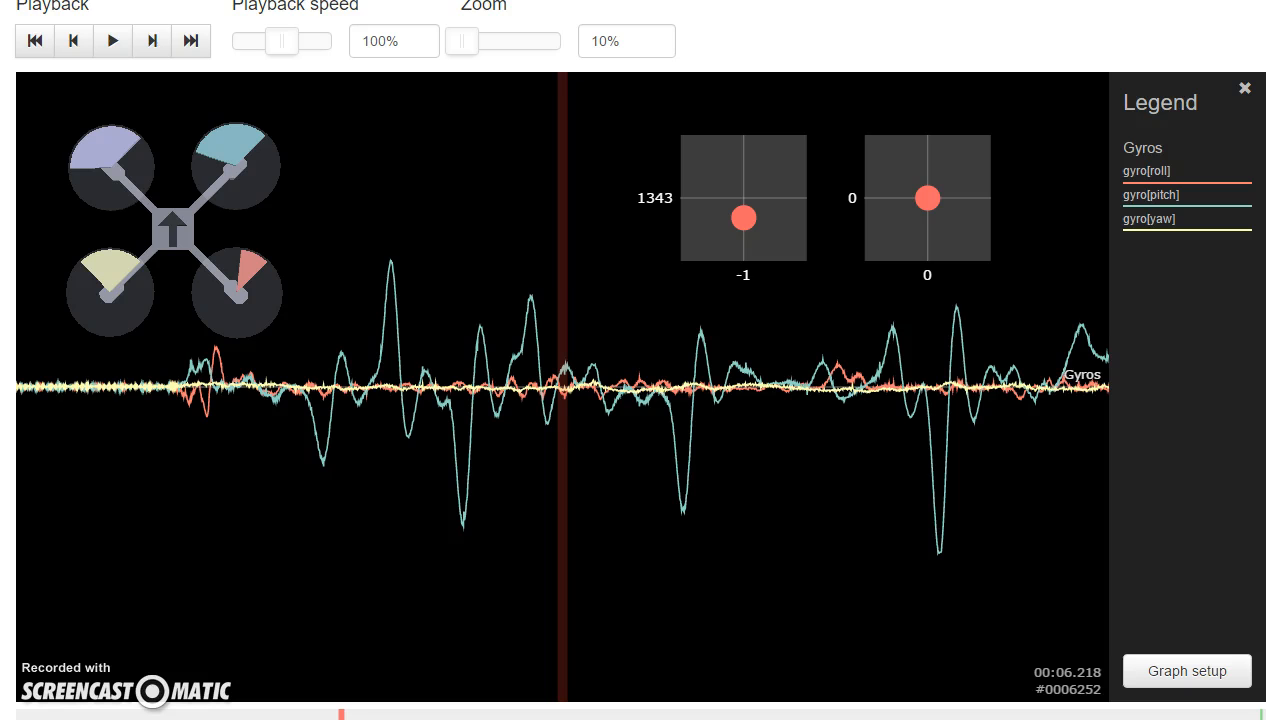
pyautogui.hotkey('alt', 'Tab')
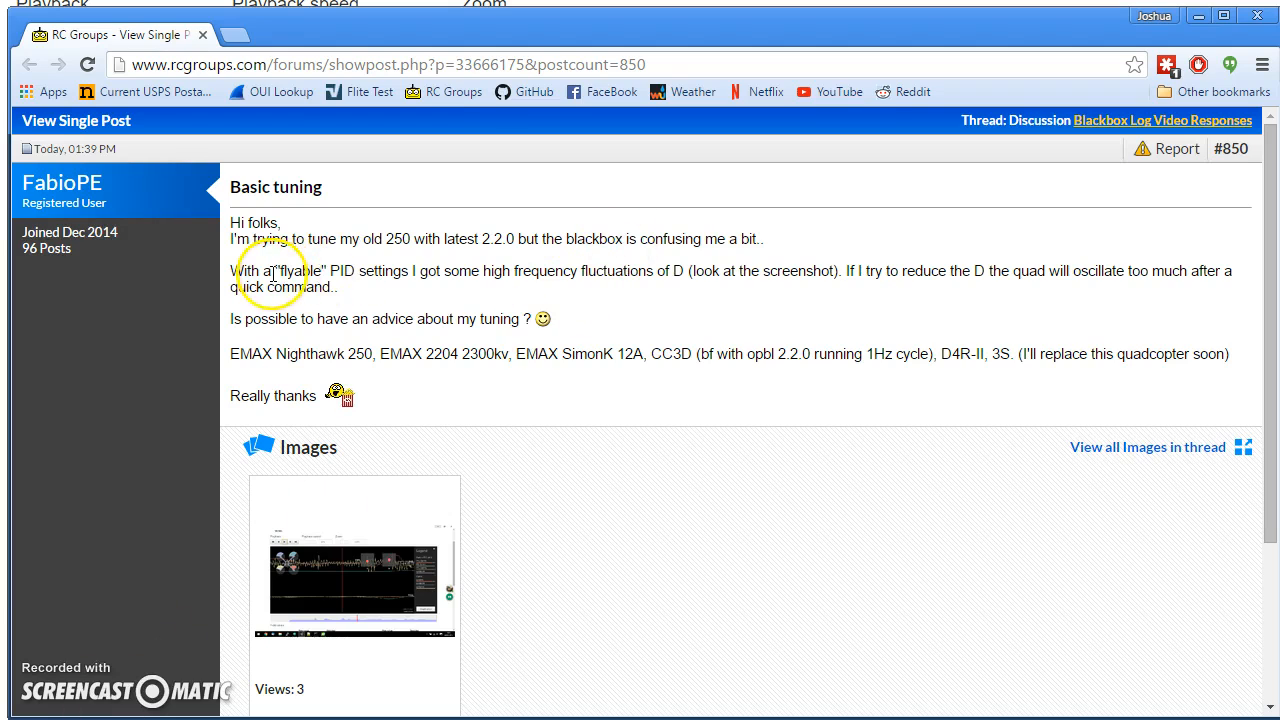
pyautogui.moveTo(414, 271); pyautogui.dragTo(1190, 277)
pyautogui.moveTo(352, 284); pyautogui.dragTo(844, 278)
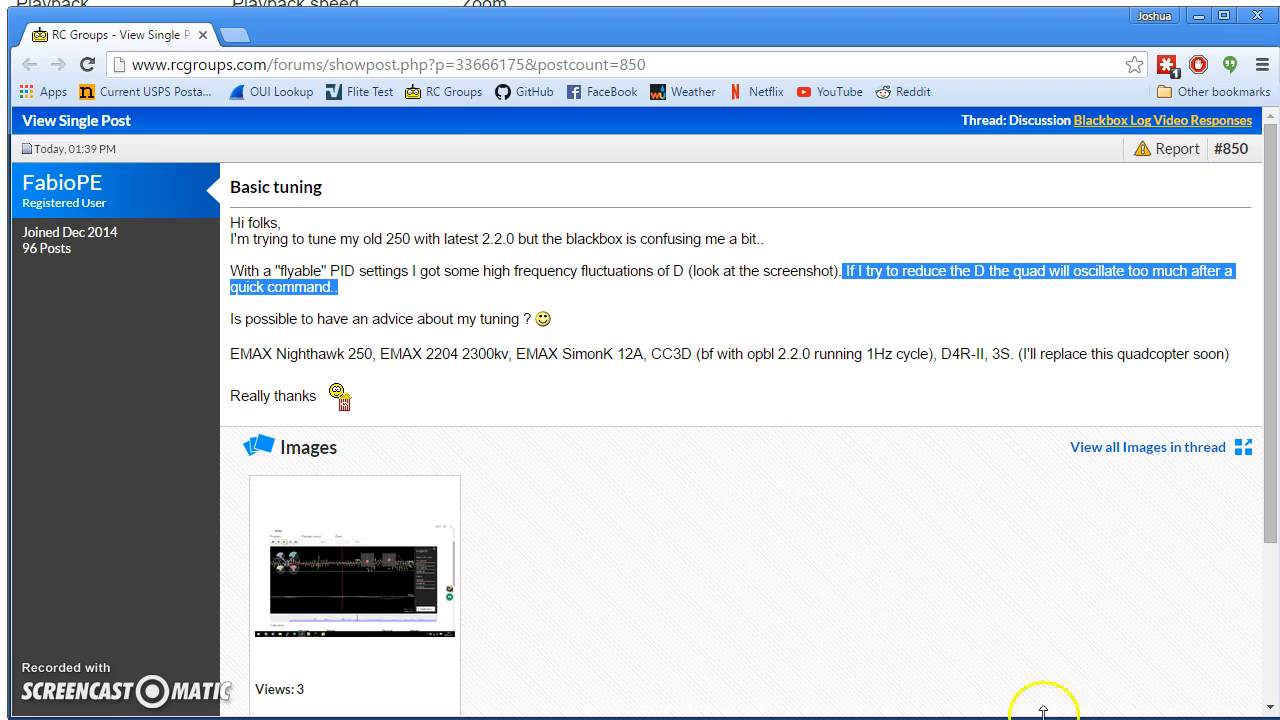
# Switch to the blackbox log viewer and move the playback position further along the flight log
pyautogui.hotkey('alt', 'Tab')
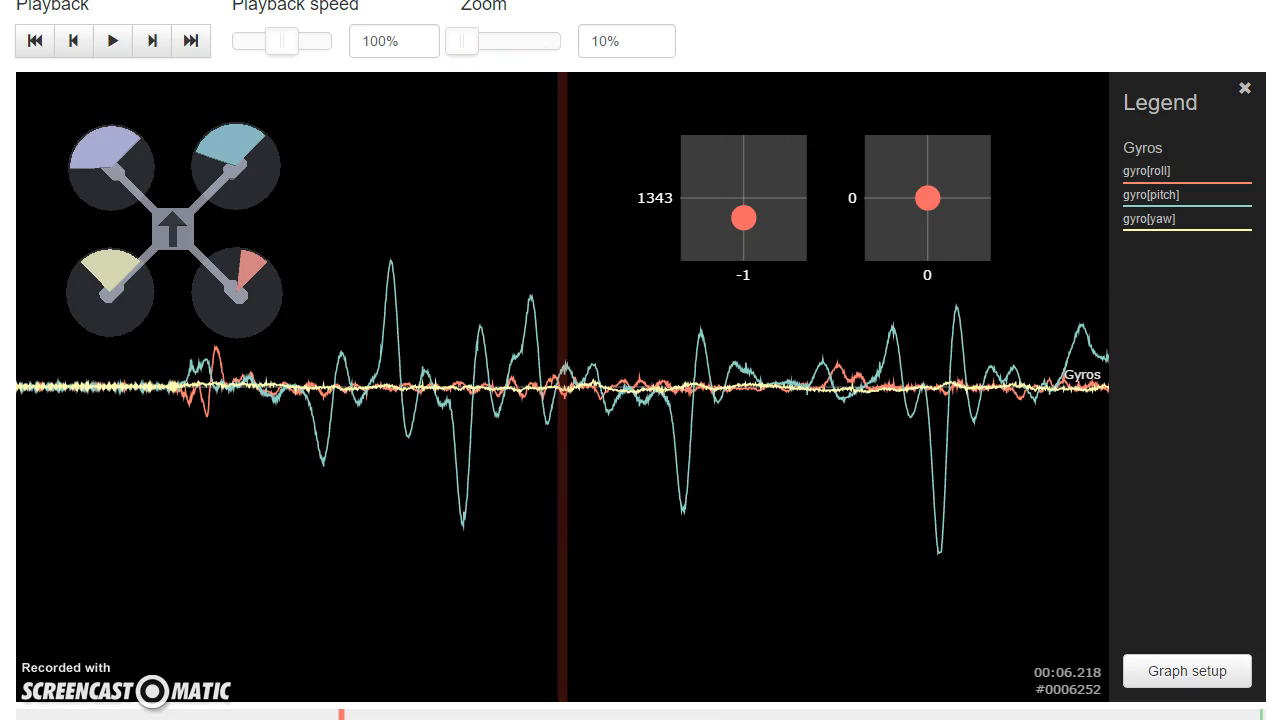
pyautogui.scroll(1, 640, 390)
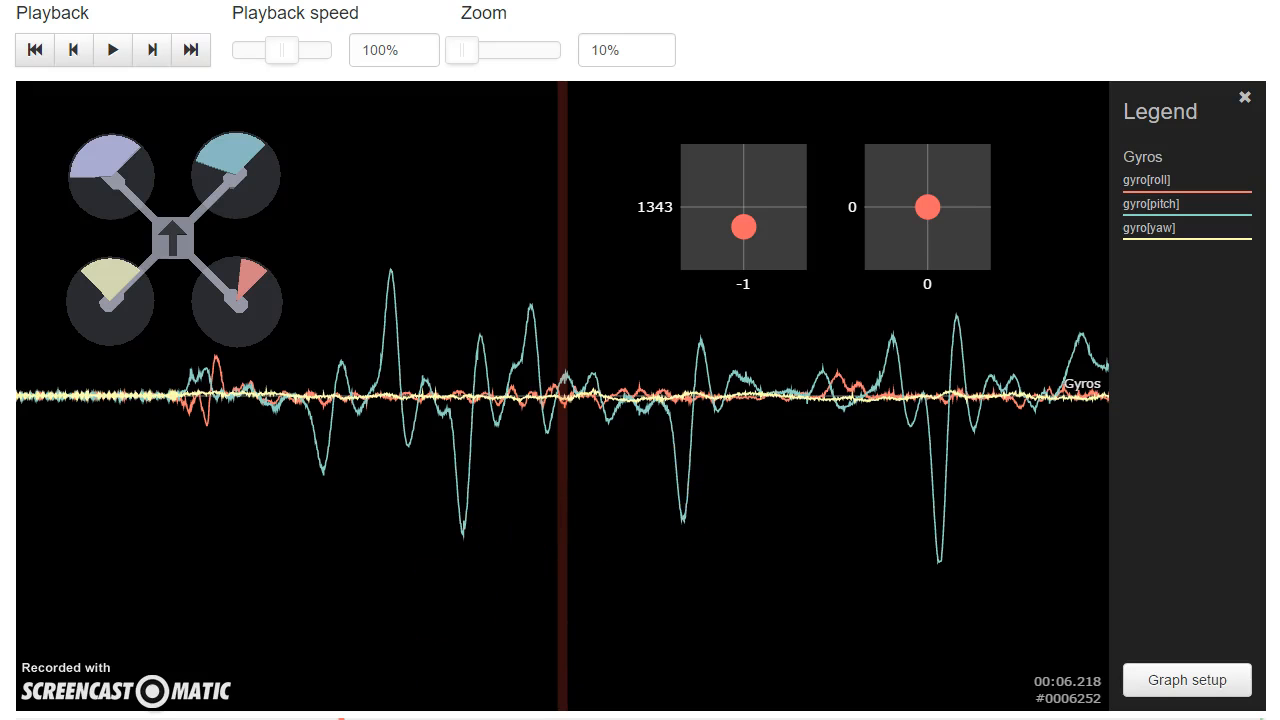
pyautogui.moveTo(341, 719)
pyautogui.mouseDown()
pyautogui.moveTo(1091, 719)
pyautogui.moveTo(320, 719)
pyautogui.moveTo(409, 719)
pyautogui.mouseUp()
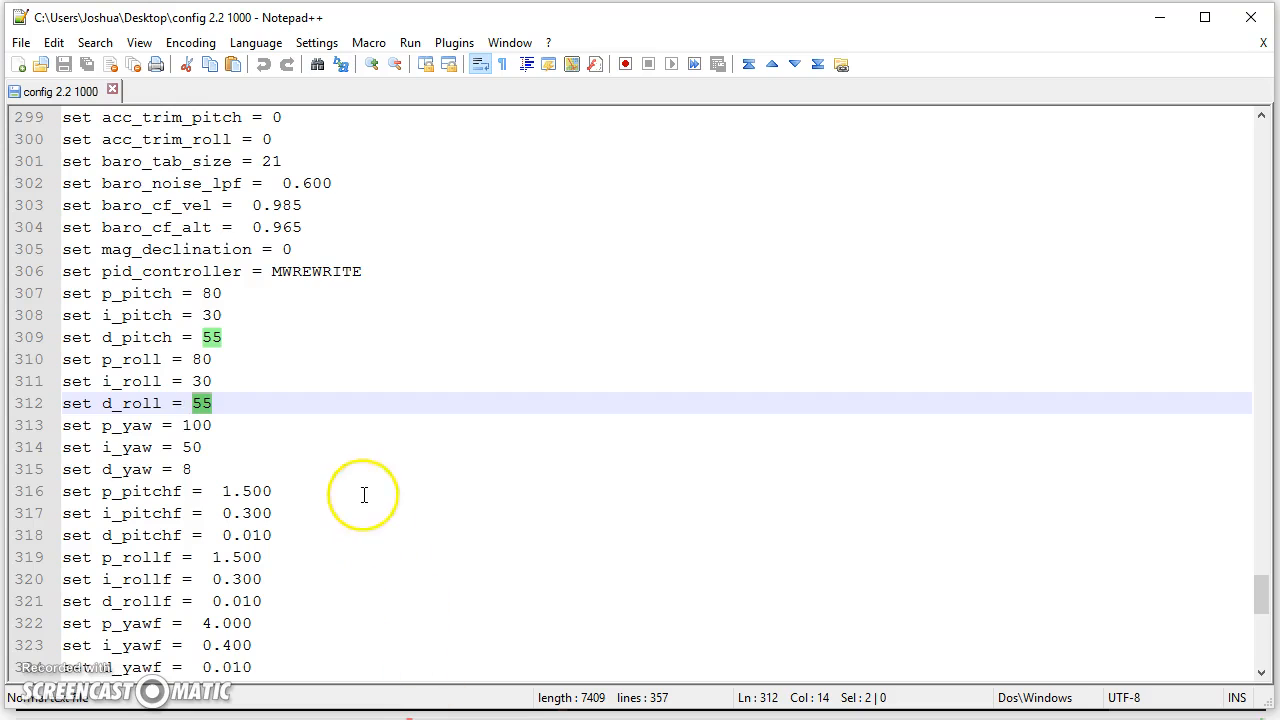
# Search the config file for the gyro_lpf setting
pyautogui.scroll(3, 366, 494)
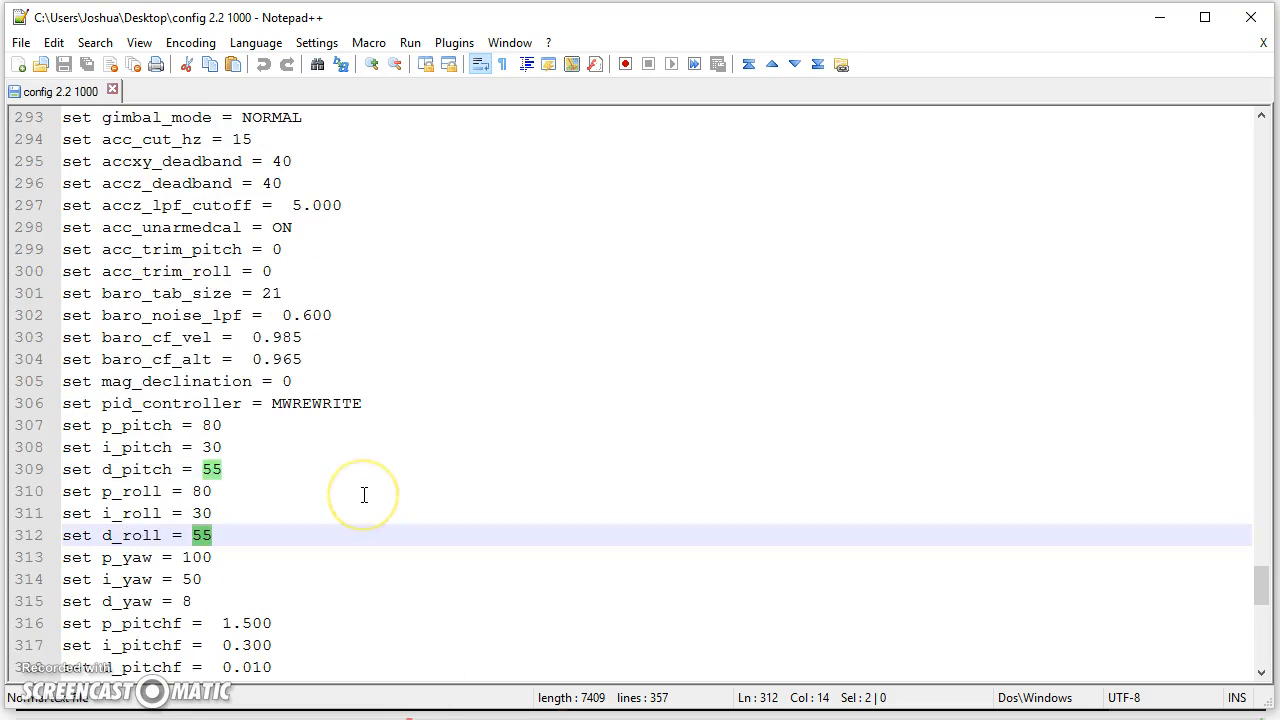
pyautogui.click(364, 494)
pyautogui.scroll(2, 330, 450)
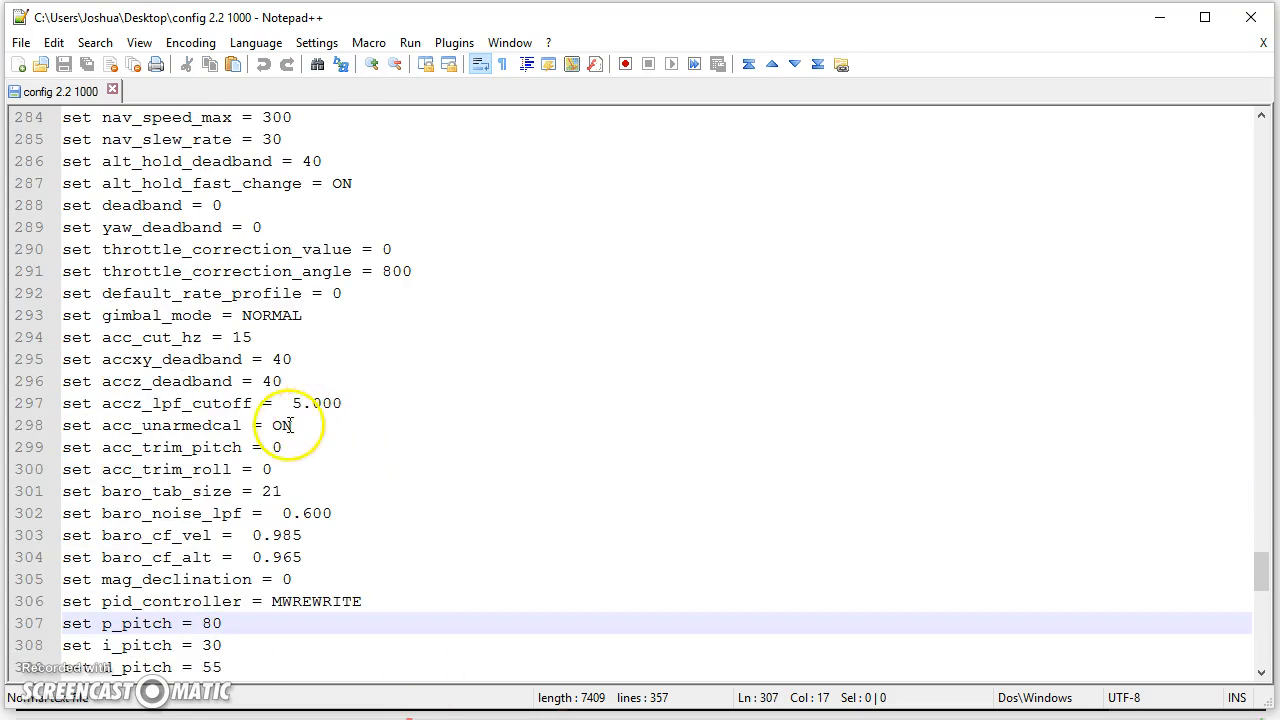
pyautogui.scroll(11, 300, 300)
pyautogui.scroll(-9, 266, 406)
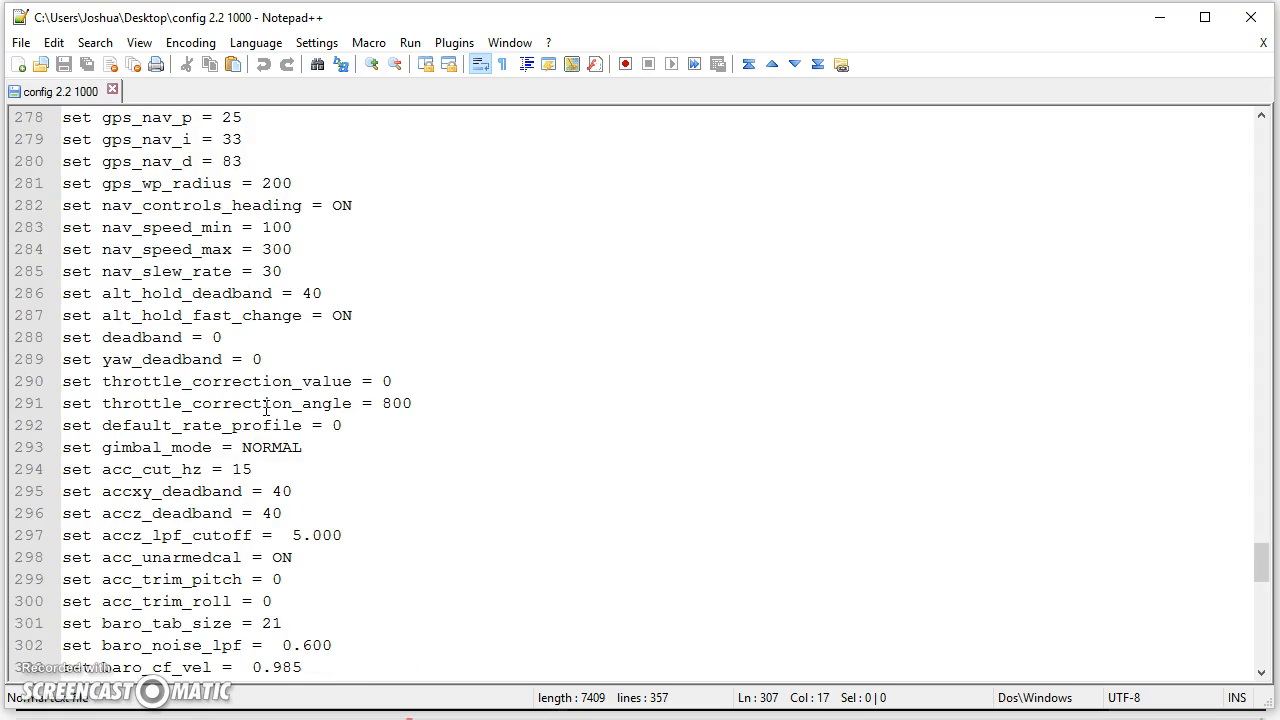
pyautogui.click(290, 366)
pyautogui.hotkey('ctrl', 'f')
pyautogui.write('gyro_lpf')
pyautogui.press('Return')
pyautogui.press('Escape')
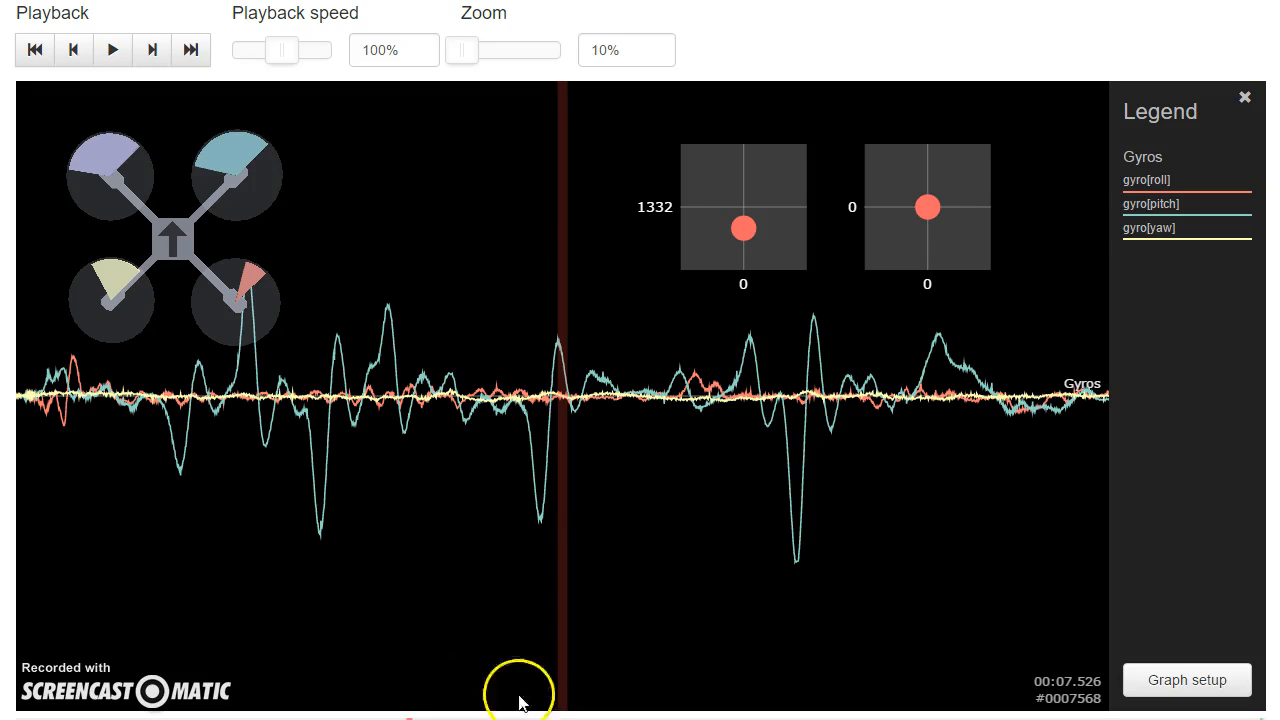
# Switch to the blackbox log viewer, replace the Gyros graph with the Gyro + PID roll preset, and set the zoom to 100%
pyautogui.click(1155, 680)
pyautogui.click(653, 124)
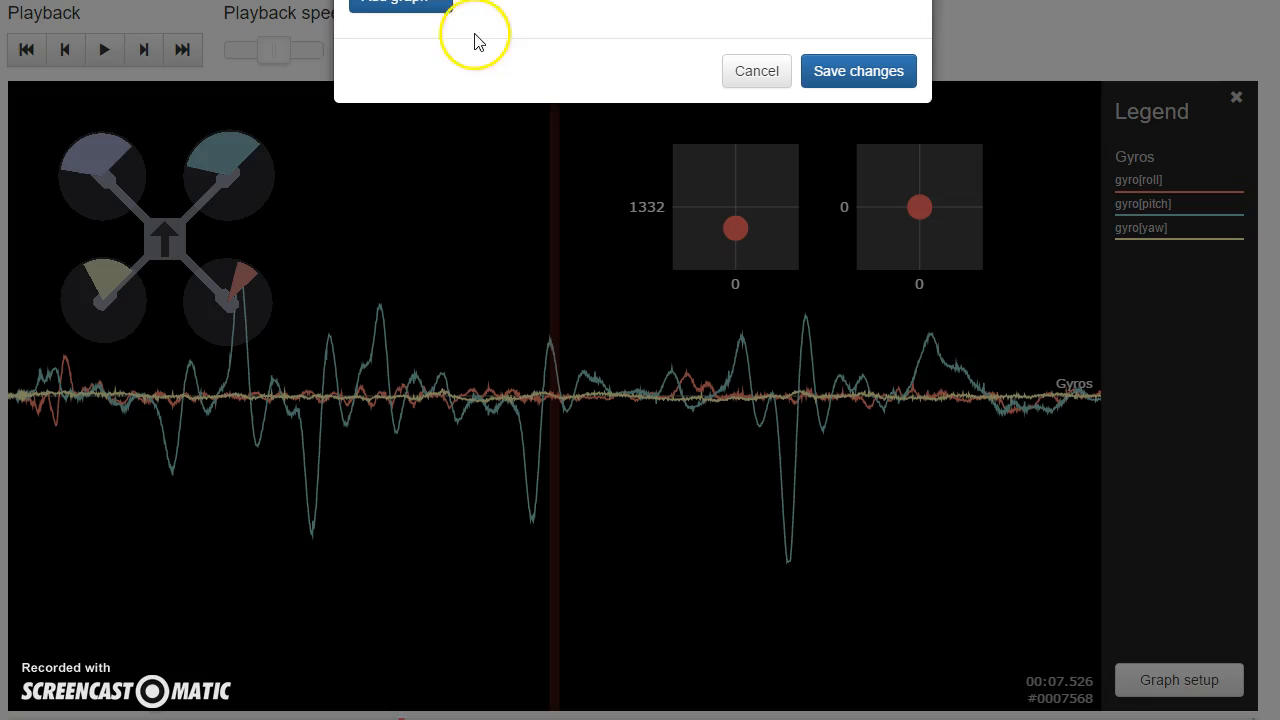
pyautogui.click(372, 10)
pyautogui.click(386, 160)
pyautogui.click(829, 355)
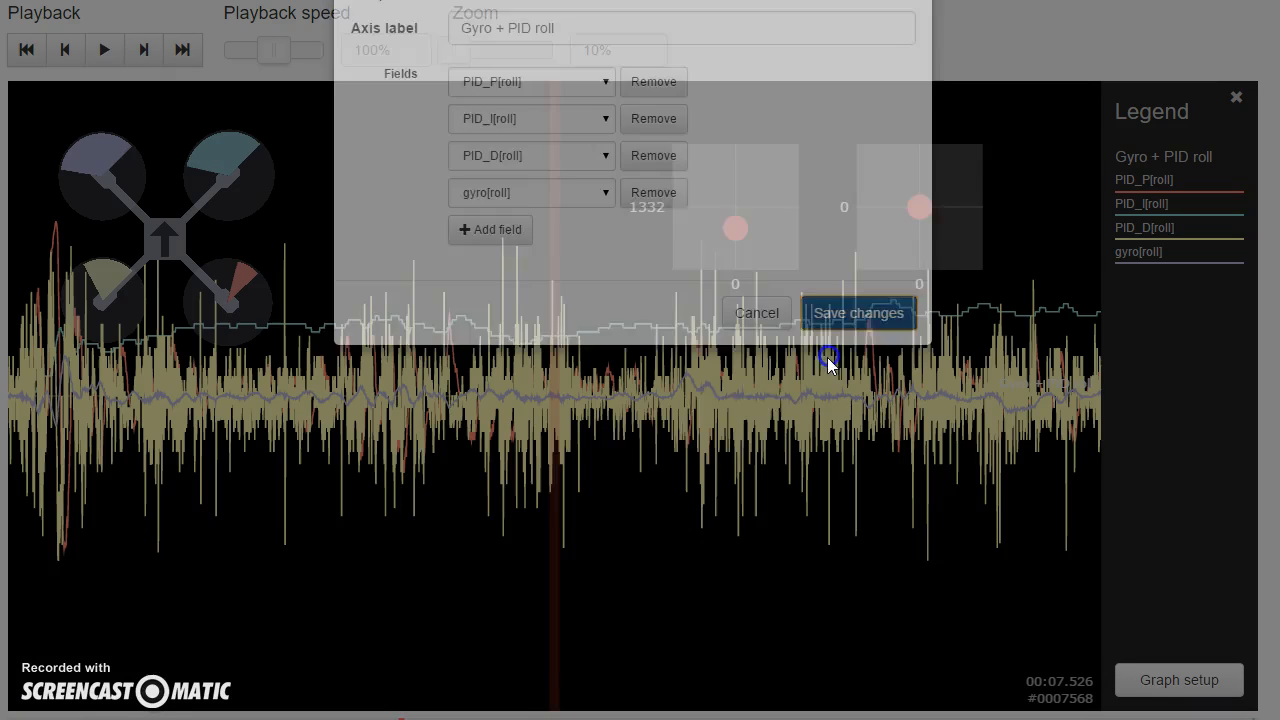
pyautogui.moveTo(466, 57); pyautogui.dragTo(514, 62)
# Scrub back through the log to about the 3-second mark to examine the roll P, I, D and gyro traces
pyautogui.moveTo(360, 561); pyautogui.dragTo(1279, 542)
pyautogui.moveTo(512, 540); pyautogui.dragTo(1279, 514)
pyautogui.moveTo(456, 518); pyautogui.dragTo(553, 510)
pyautogui.click(401, 505)
pyautogui.click(265, 445)
pyautogui.moveTo(209, 397); pyautogui.dragTo(578, 455)
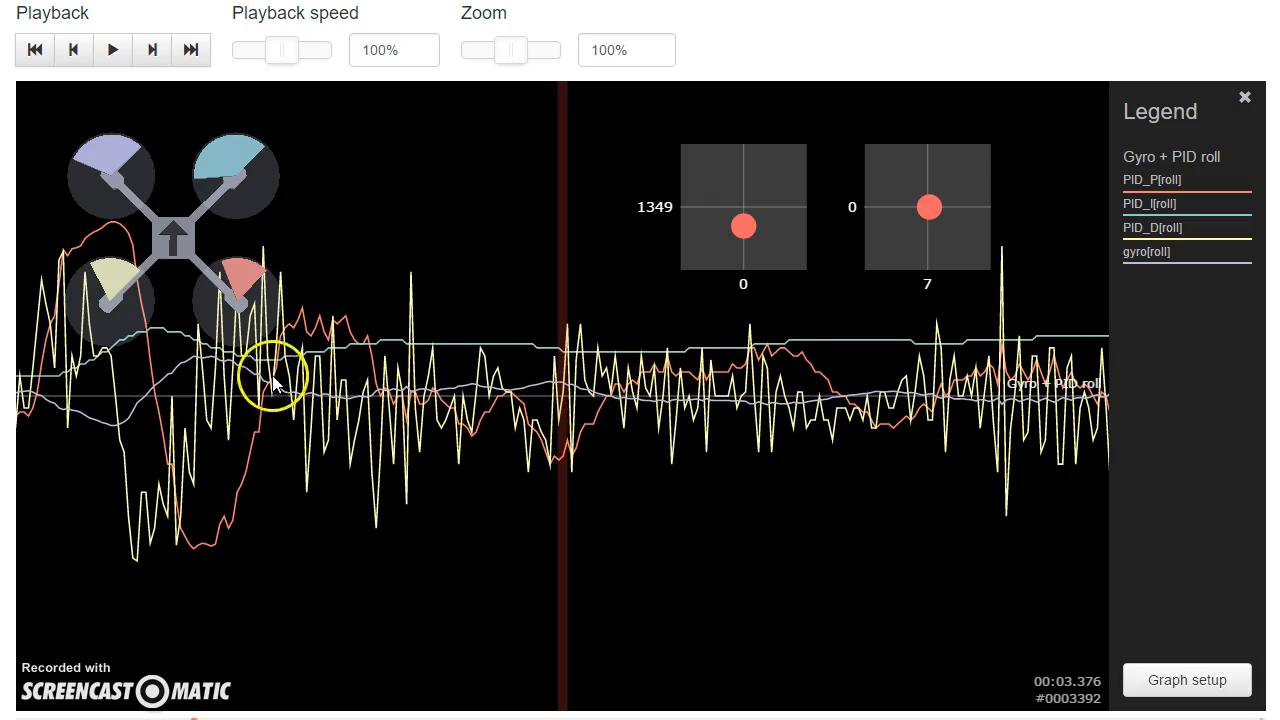
# Follow the roll D trace through the log up to about 7.6 seconds, checking its noise and spikes against the P trace
pyautogui.moveTo(273, 378); pyautogui.dragTo(33, 420)
pyautogui.moveTo(815, 490); pyautogui.dragTo(286, 503)
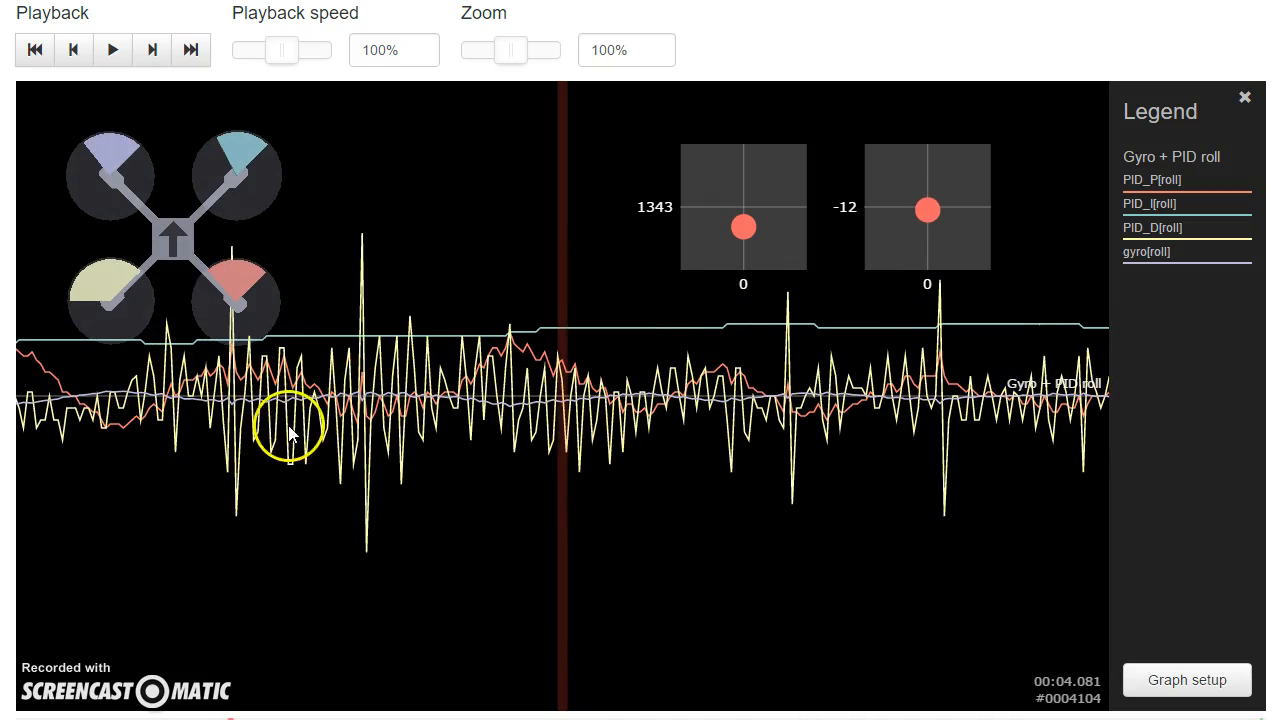
pyautogui.moveTo(698, 414); pyautogui.dragTo(178, 537)
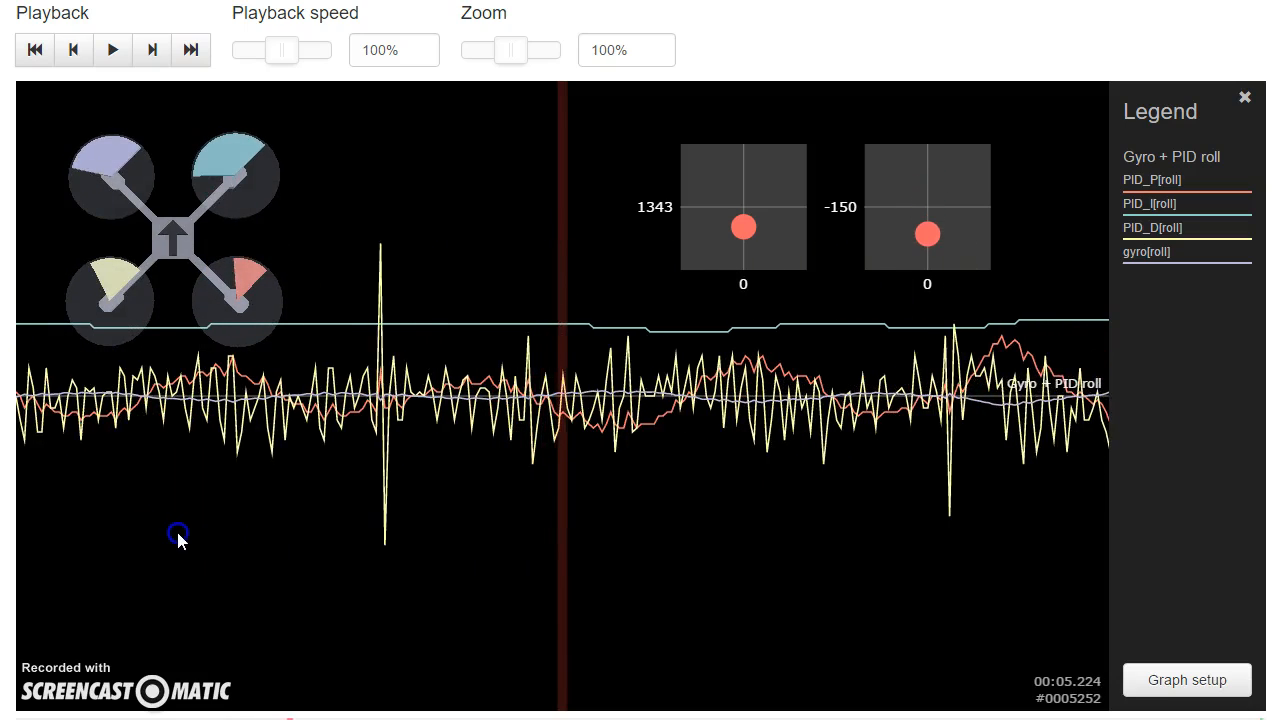
pyautogui.moveTo(686, 583); pyautogui.dragTo(603, 574)
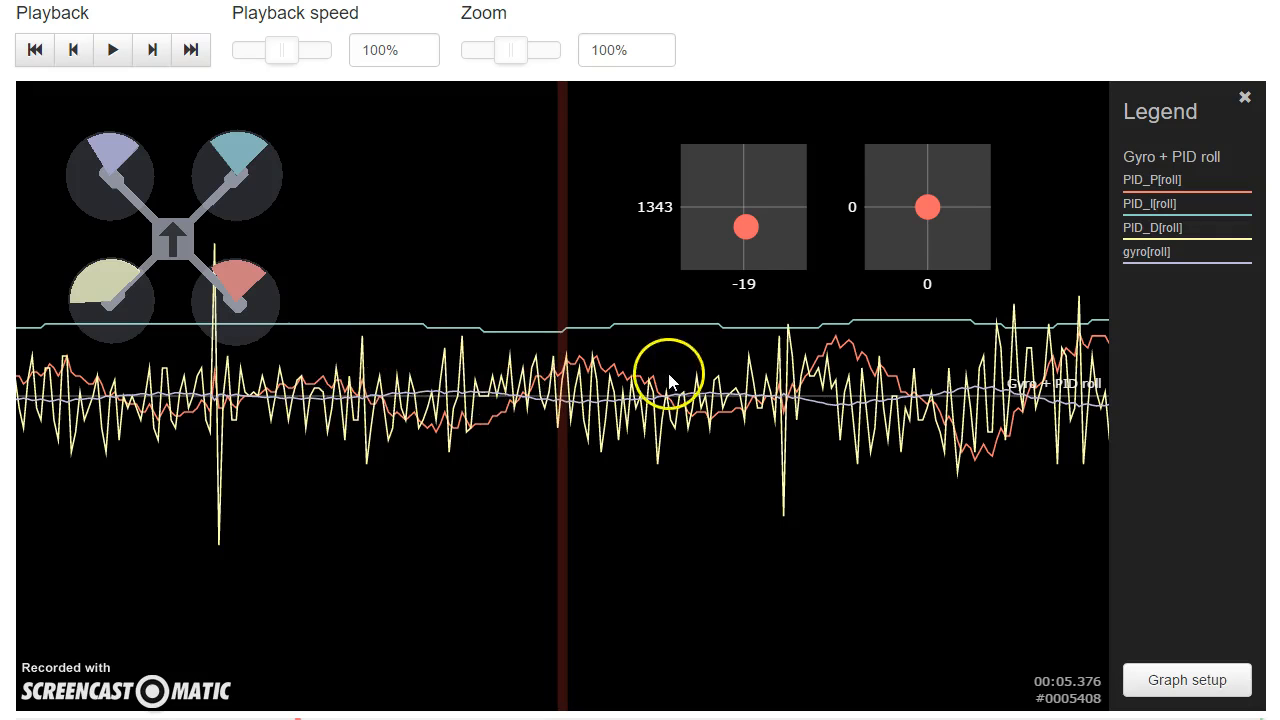
pyautogui.moveTo(746, 428); pyautogui.dragTo(990, 443)
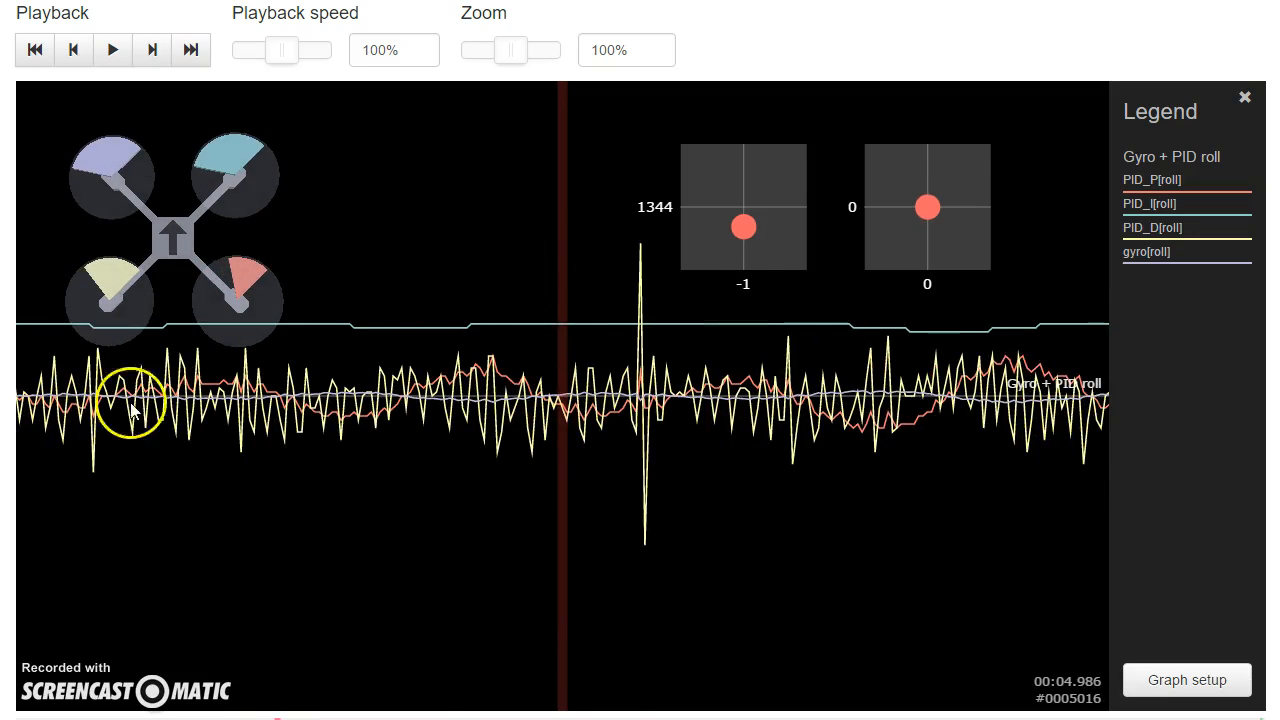
pyautogui.moveTo(787, 448); pyautogui.dragTo(0, 455)
pyautogui.moveTo(562, 487); pyautogui.dragTo(213, 447)
# Remove the gyro[roll], PID_D[roll] and PID_I[roll] fields from the graph, leaving only PID_P[roll]
pyautogui.click(1229, 676)
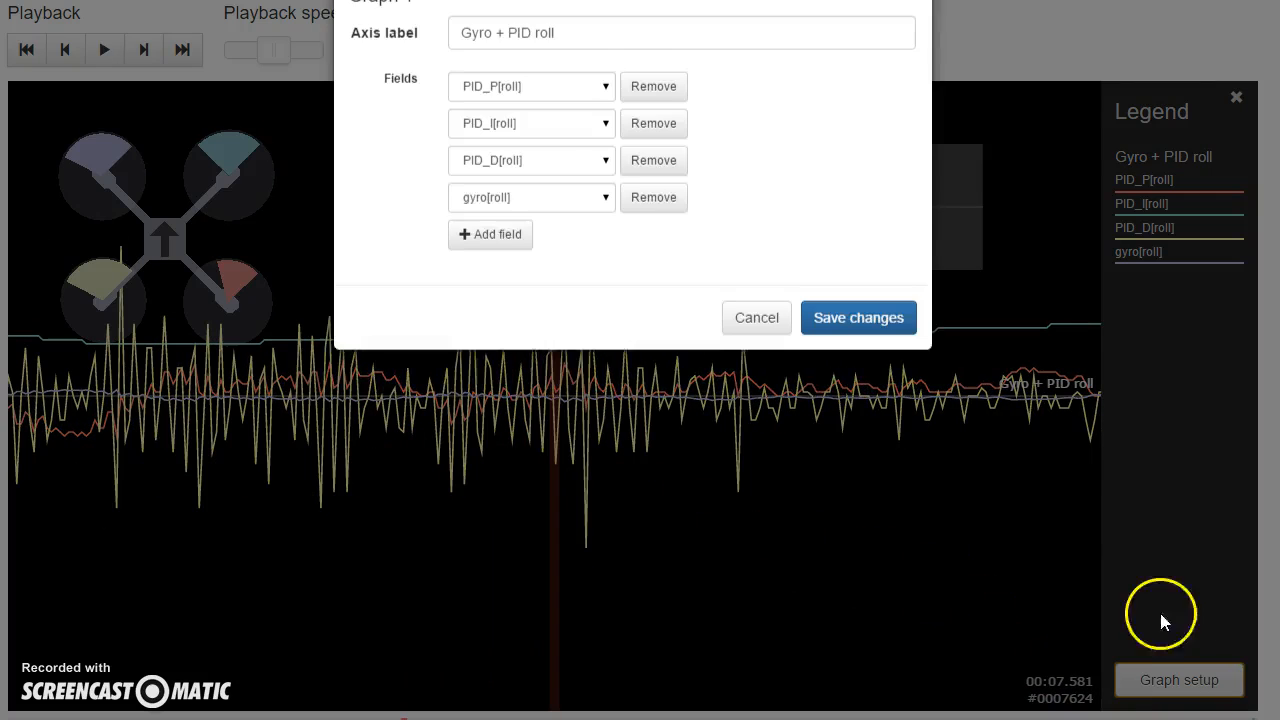
pyautogui.click(655, 235)
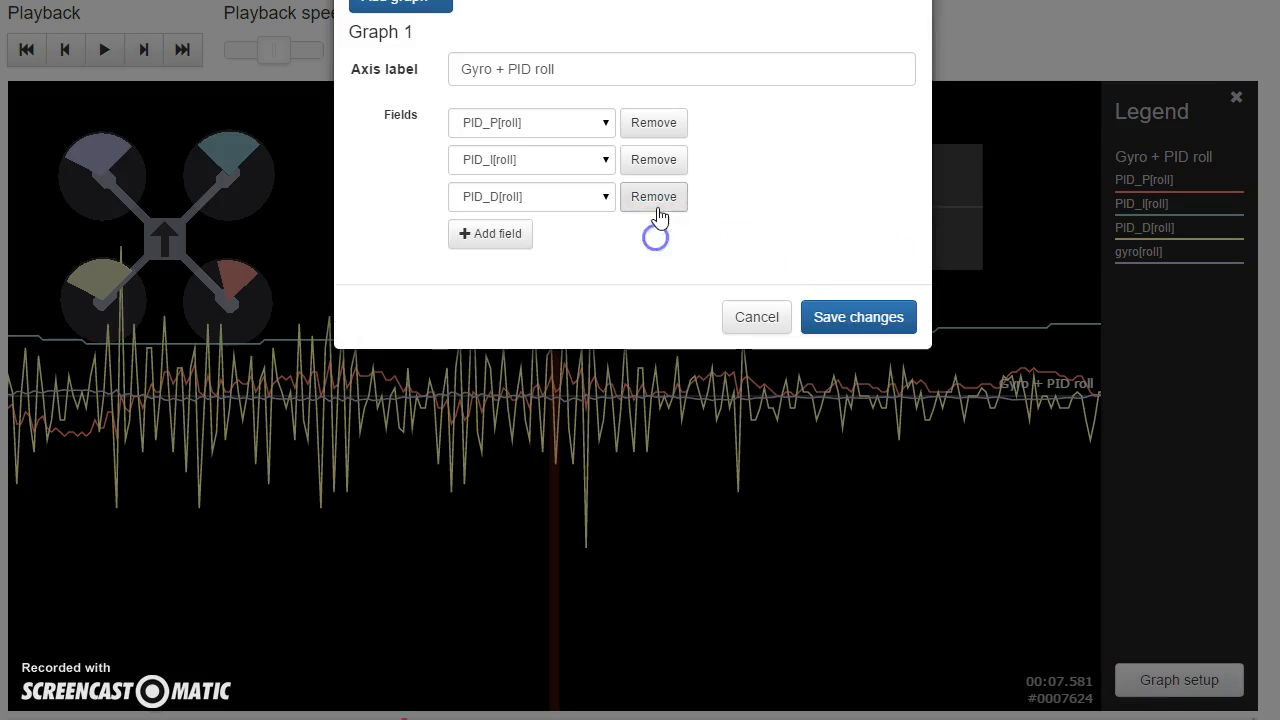
pyautogui.click(655, 198)
pyautogui.click(655, 161)
pyautogui.click(845, 240)
# Examine the PID_P[roll] trace for oscillation, particularly in the section around 14 seconds
pyautogui.moveTo(604, 441); pyautogui.dragTo(1279, 463)
pyautogui.moveTo(668, 576); pyautogui.dragTo(0, 563)
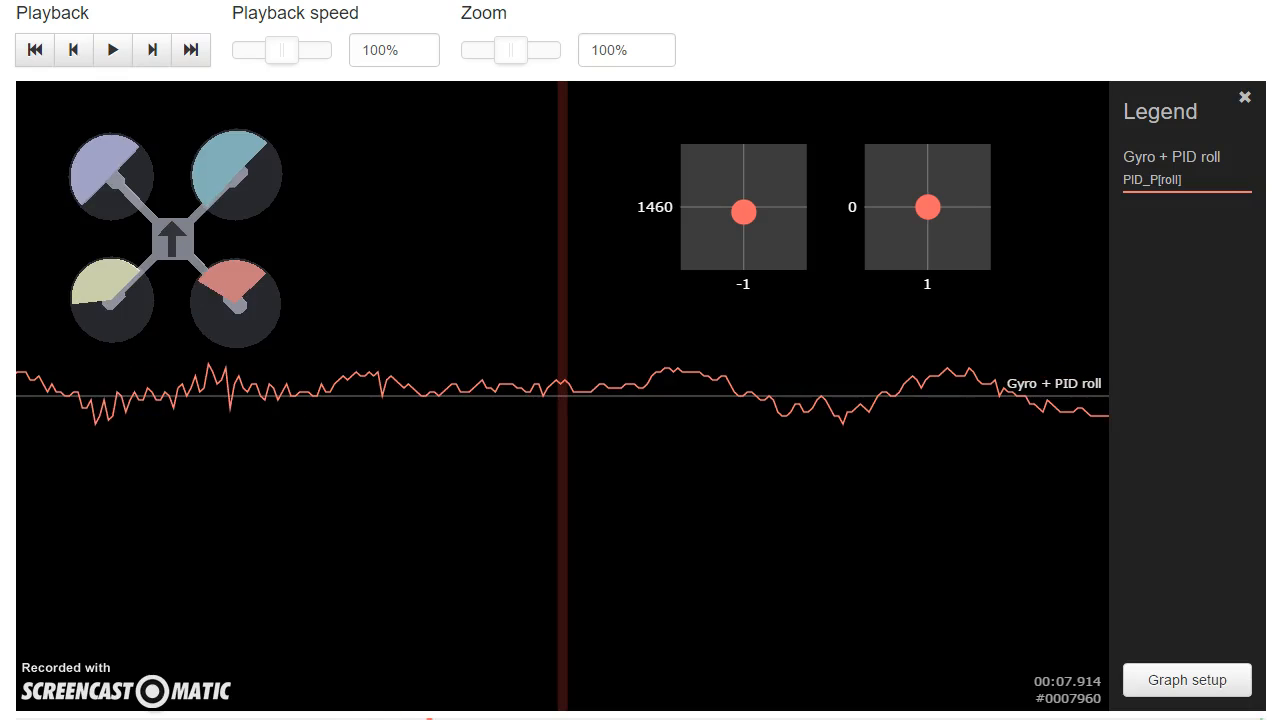
pyautogui.moveTo(430, 718)
pyautogui.mouseDown()
pyautogui.moveTo(777, 718)
pyautogui.moveTo(673, 718)
pyautogui.moveTo(725, 718)
pyautogui.mouseUp()
pyautogui.moveTo(817, 597)
pyautogui.mouseDown()
pyautogui.moveTo(548, 572)
pyautogui.moveTo(788, 570)
pyautogui.moveTo(762, 571)
pyautogui.mouseUp()
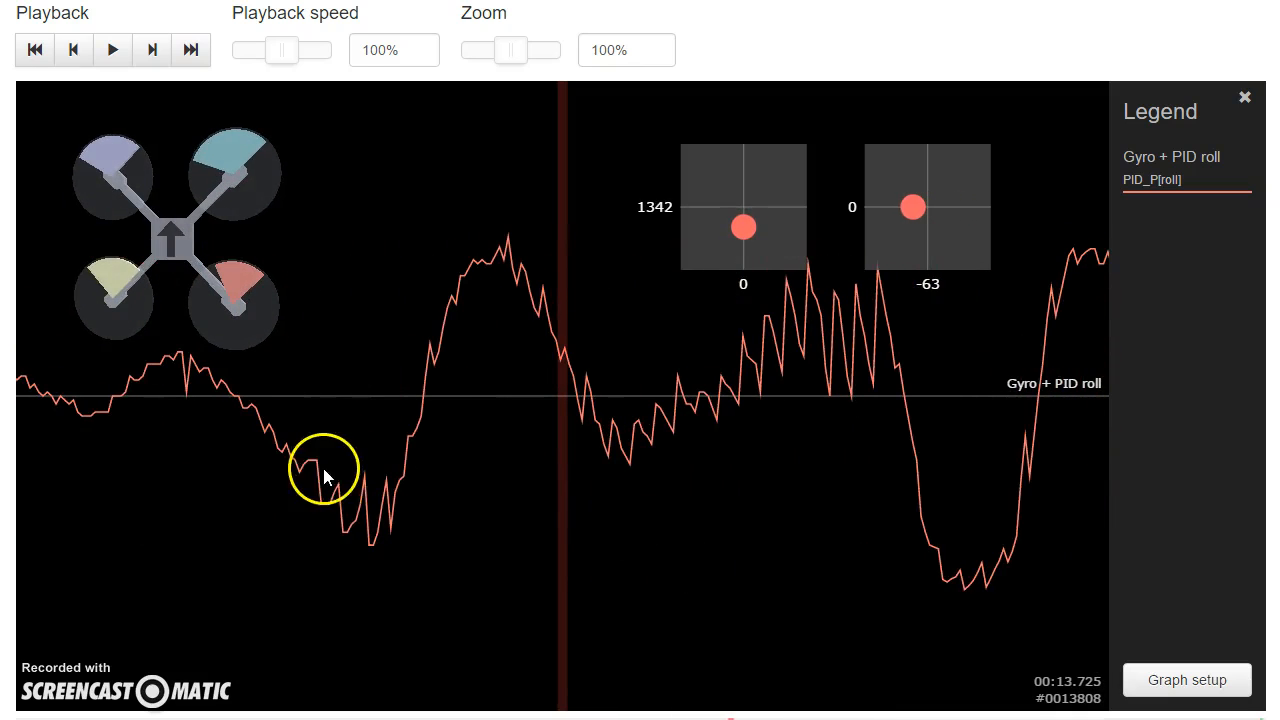
pyautogui.moveTo(767, 507)
pyautogui.mouseDown()
pyautogui.moveTo(637, 563)
pyautogui.moveTo(231, 617)
pyautogui.moveTo(331, 586)
pyautogui.moveTo(614, 583)
pyautogui.moveTo(539, 565)
pyautogui.mouseUp()
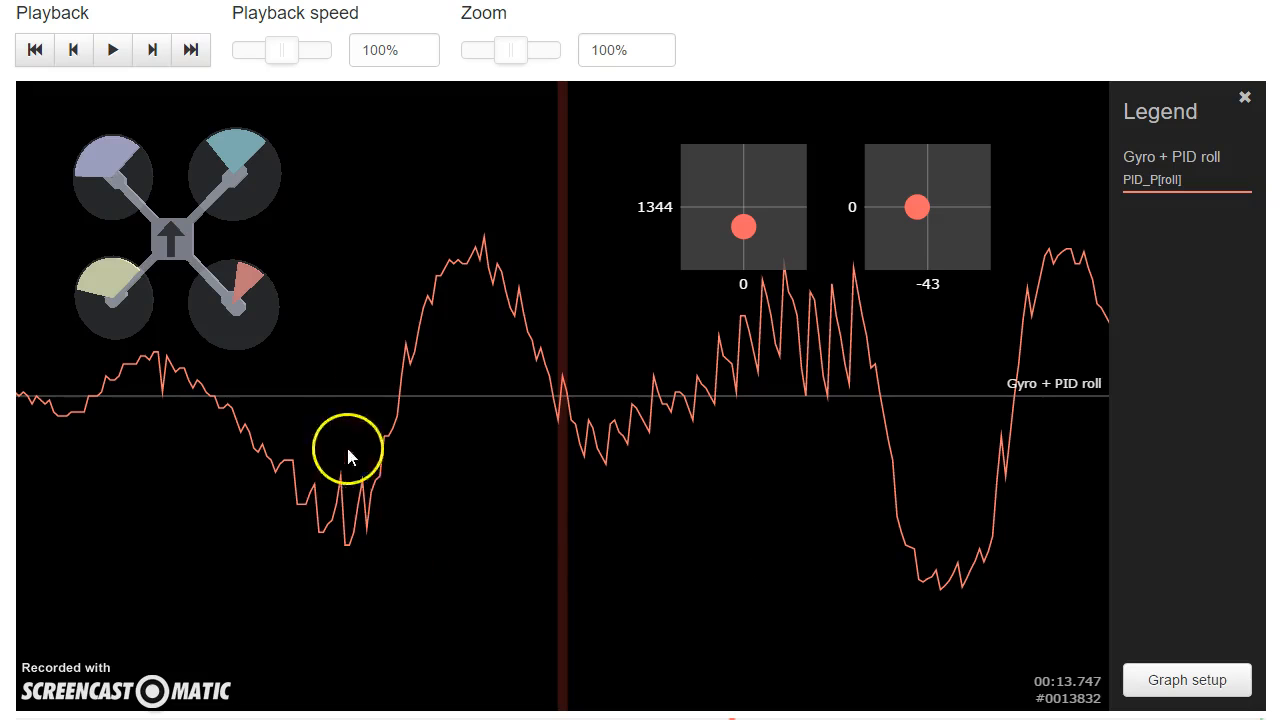
pyautogui.moveTo(1062, 330); pyautogui.dragTo(543, 450)
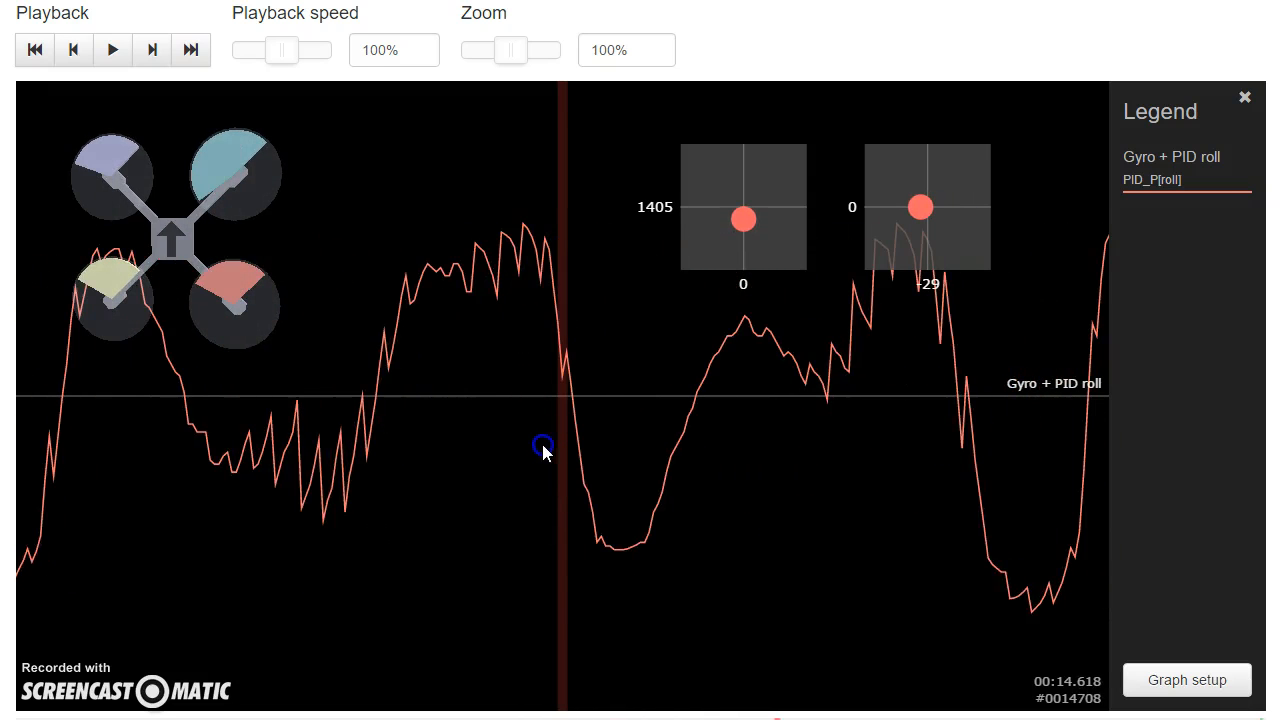
# Add the gyro[roll] field to the graph and compare it with PID_P[roll] back to about 13.4 seconds
pyautogui.click(1229, 686)
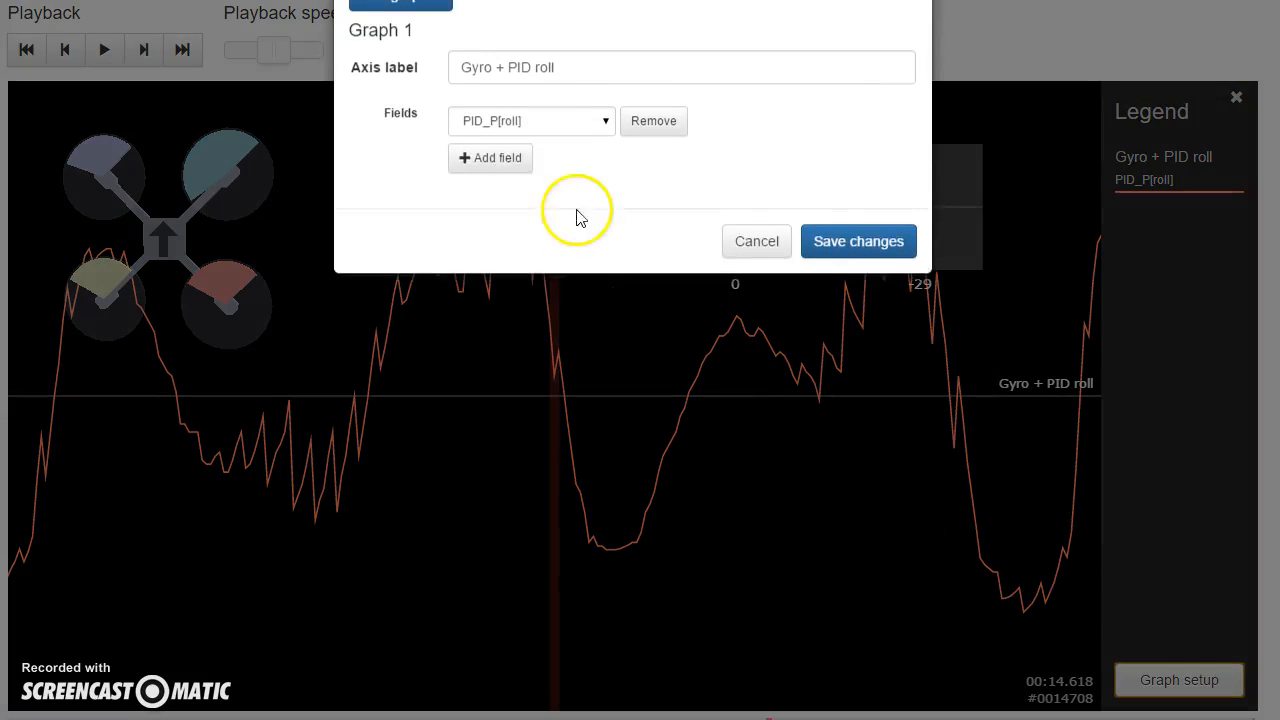
pyautogui.click(482, 160)
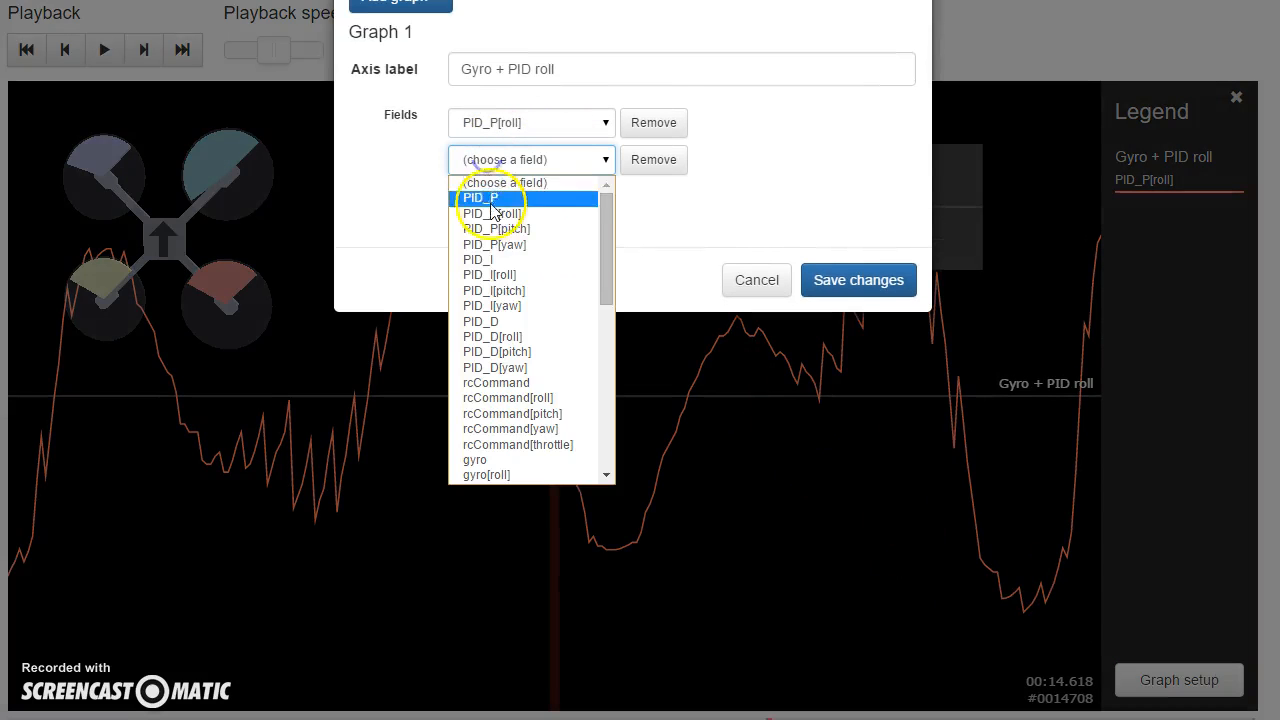
pyautogui.scroll(-3, 505, 340)
pyautogui.click(485, 275)
pyautogui.click(837, 280)
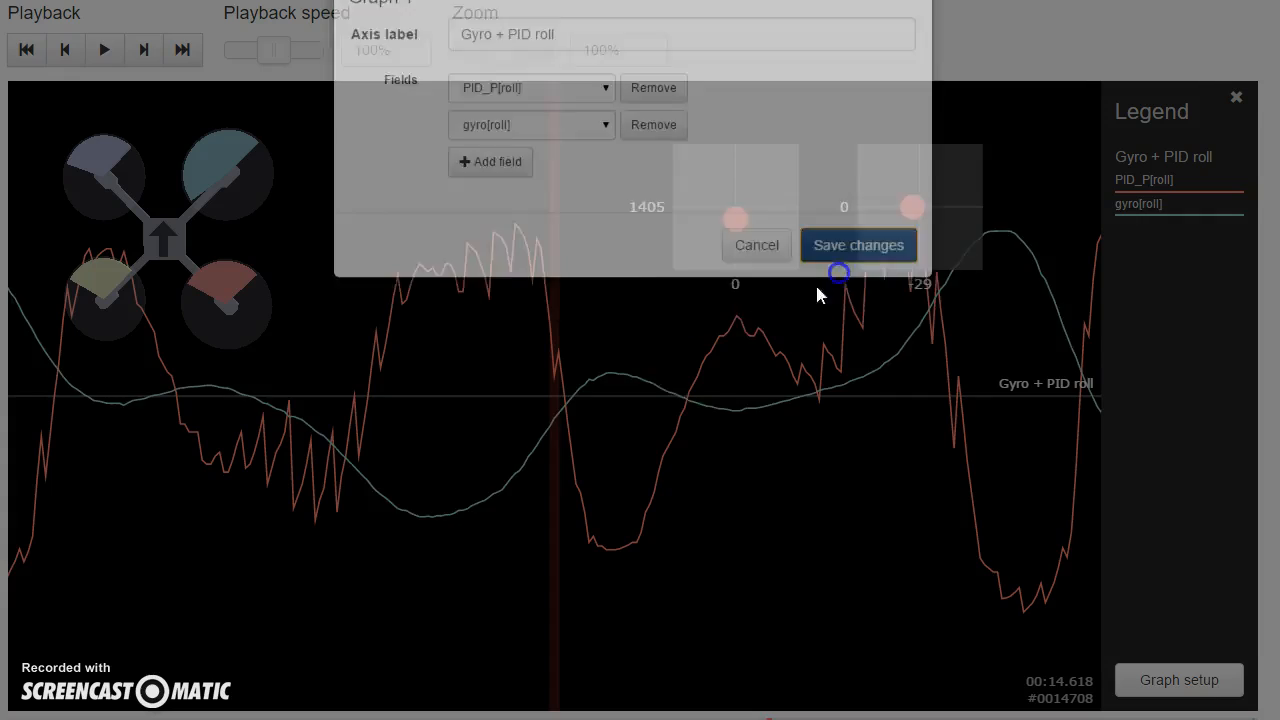
pyautogui.moveTo(646, 471); pyautogui.dragTo(930, 432)
pyautogui.moveTo(822, 382); pyautogui.dragTo(1163, 660)
# Add the rcCommand[roll] field to the graph
pyautogui.click(1168, 677)
pyautogui.click(467, 200)
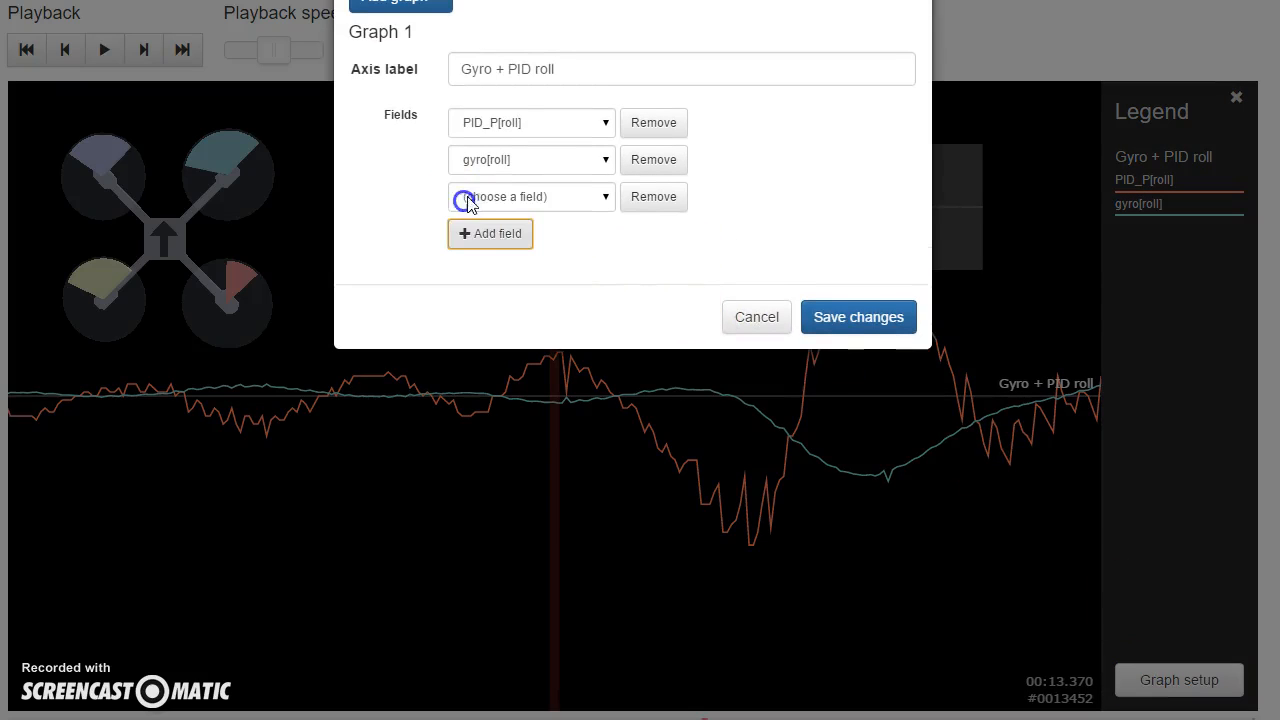
pyautogui.click(560, 430)
pyautogui.click(885, 317)
# Compare how gyro[roll] follows rcCommand[roll] during the roll movements between about 13.4 and 14.3 seconds
pyautogui.moveTo(754, 443)
pyautogui.mouseDown()
pyautogui.moveTo(663, 509)
pyautogui.moveTo(577, 480)
pyautogui.moveTo(480, 486)
pyautogui.moveTo(468, 466)
pyautogui.mouseUp()
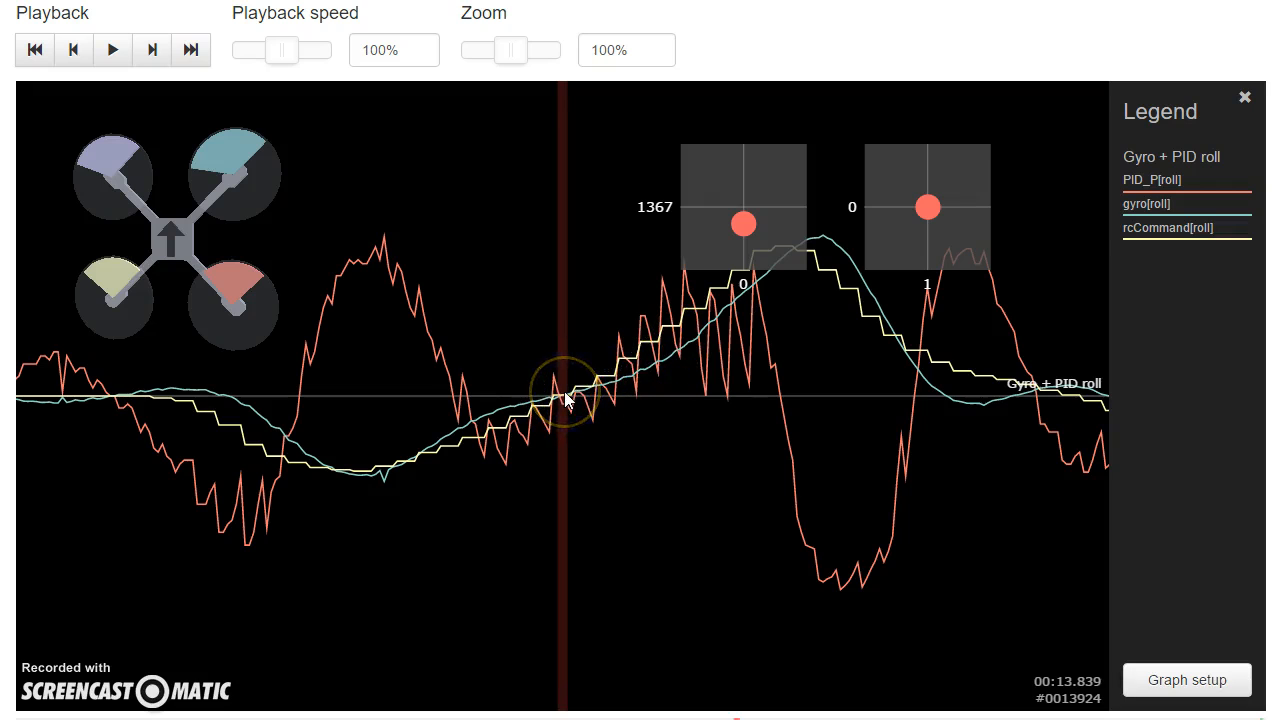
pyautogui.moveTo(580, 403); pyautogui.dragTo(341, 416)
pyautogui.moveTo(588, 404); pyautogui.dragTo(547, 402)
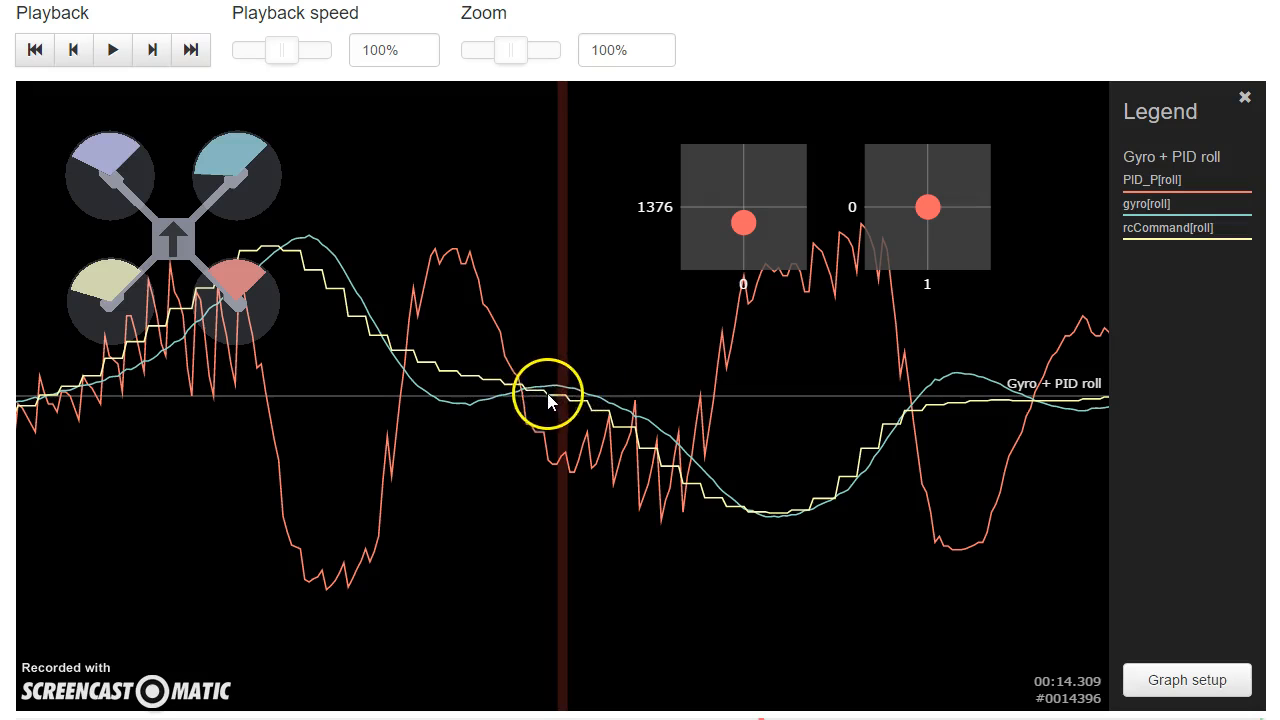
pyautogui.moveTo(680, 434); pyautogui.dragTo(538, 428)
# Check the roll traces in the section around 19 seconds and back at about 11 seconds
pyautogui.moveTo(920, 482); pyautogui.dragTo(40, 400)
pyautogui.moveTo(524, 440); pyautogui.dragTo(170, 425)
pyautogui.moveTo(921, 490); pyautogui.dragTo(230, 445)
pyautogui.moveTo(648, 470); pyautogui.dragTo(178, 425)
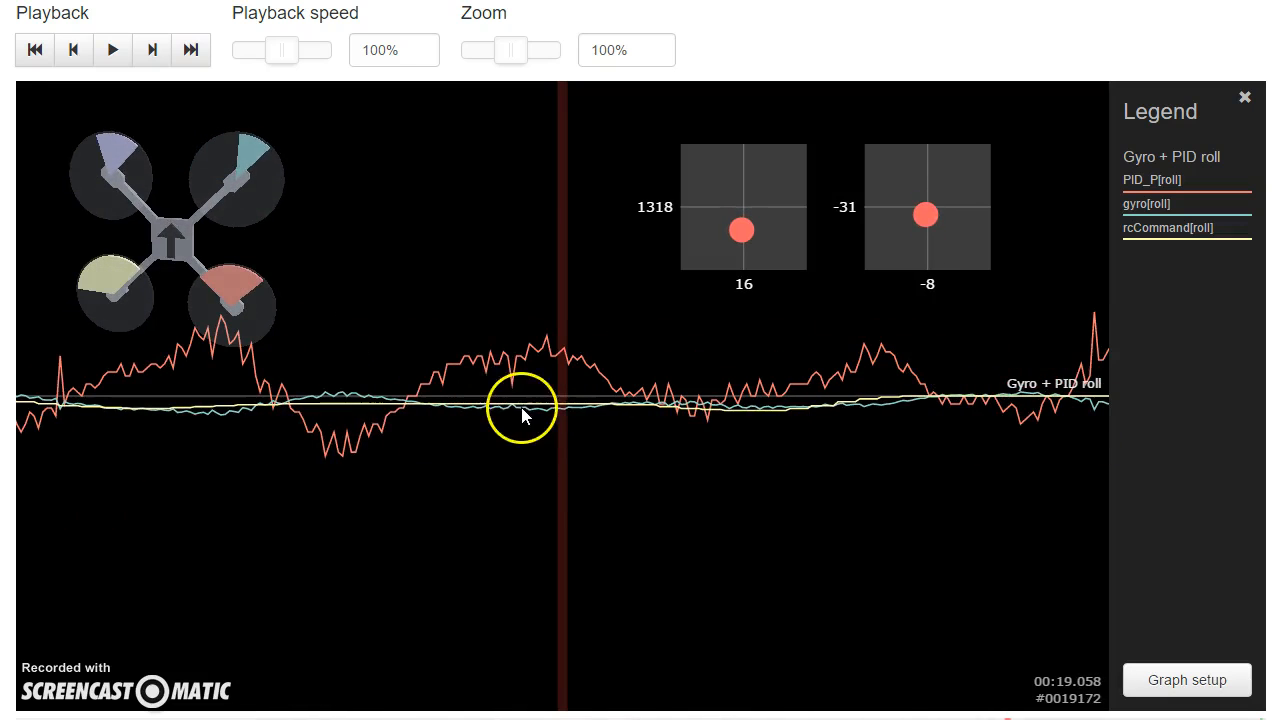
pyautogui.moveTo(760, 460); pyautogui.dragTo(200, 435)
pyautogui.moveTo(740, 460); pyautogui.dragTo(684, 450)
pyautogui.moveTo(1037, 718)
pyautogui.mouseDown()
pyautogui.moveTo(1164, 718)
pyautogui.moveTo(592, 718)
pyautogui.moveTo(1119, 718)
pyautogui.moveTo(614, 718)
pyautogui.mouseUp()
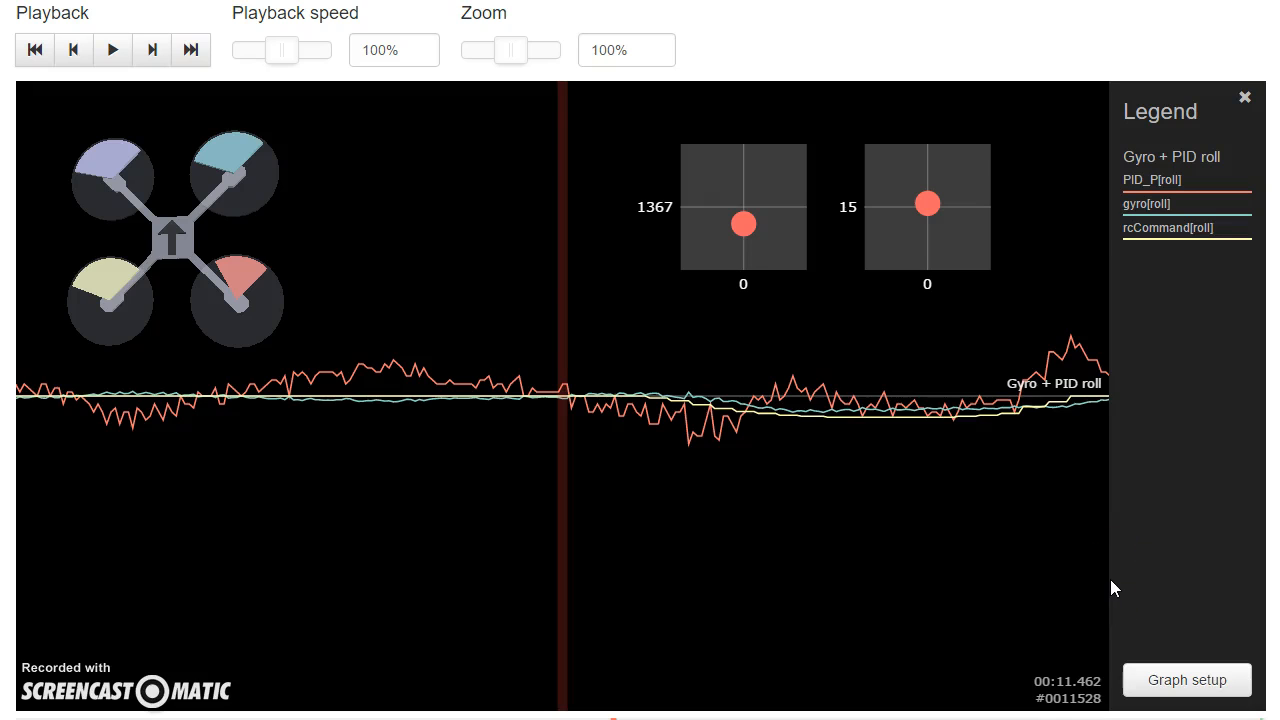
pyautogui.moveTo(739, 609); pyautogui.dragTo(943, 661)
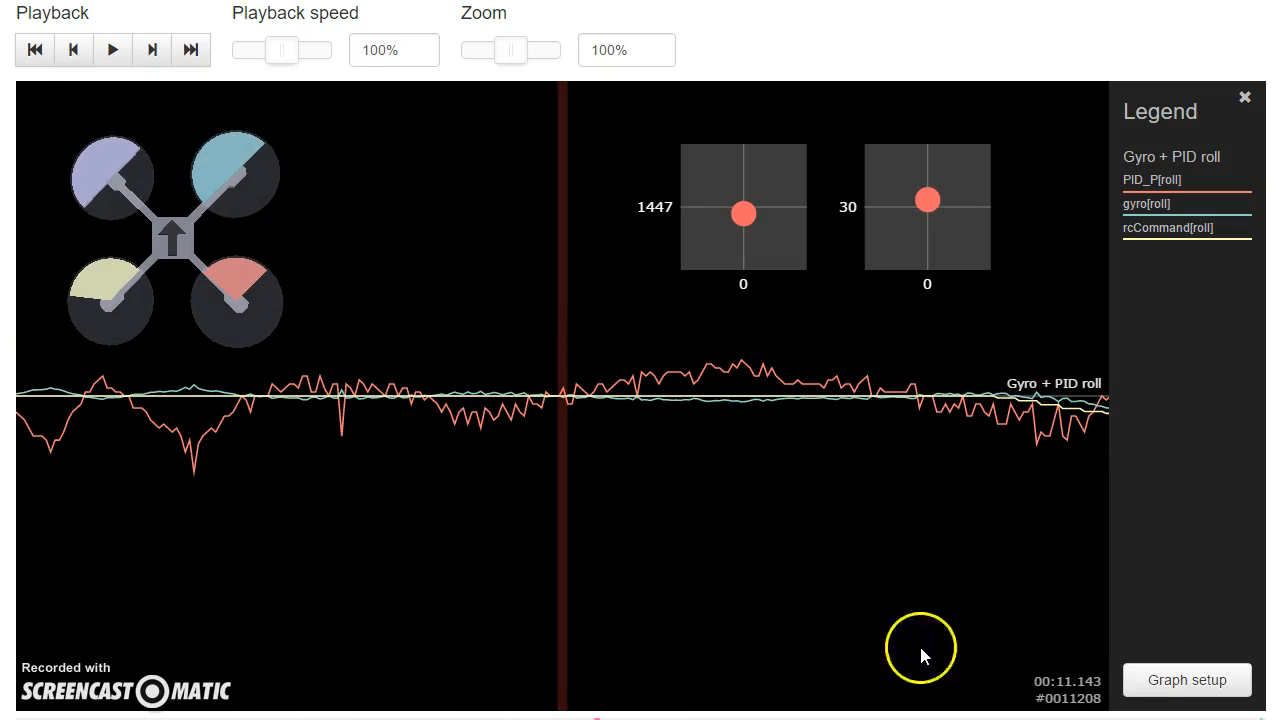
# Replace the roll graph with the Gyro + PID pitch preset
pyautogui.click(1158, 682)
pyautogui.click(660, 126)
pyautogui.click(662, 125)
pyautogui.click(662, 125)
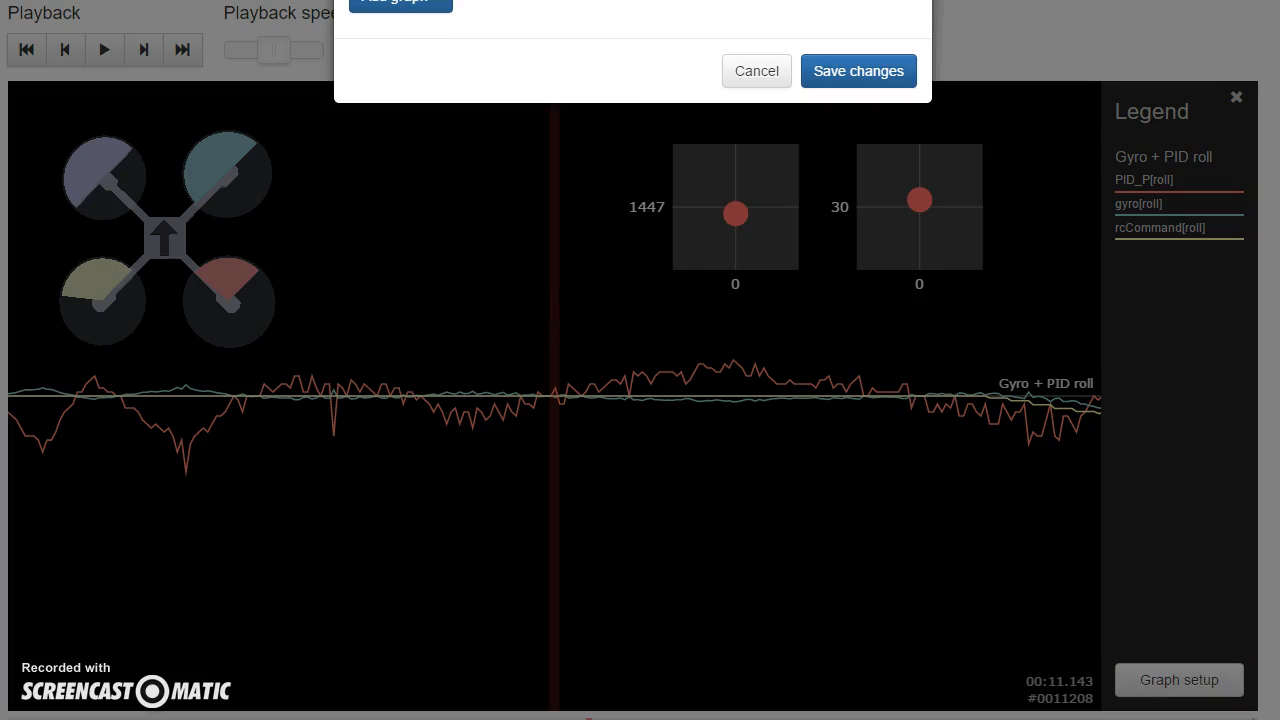
pyautogui.click(400, 4)
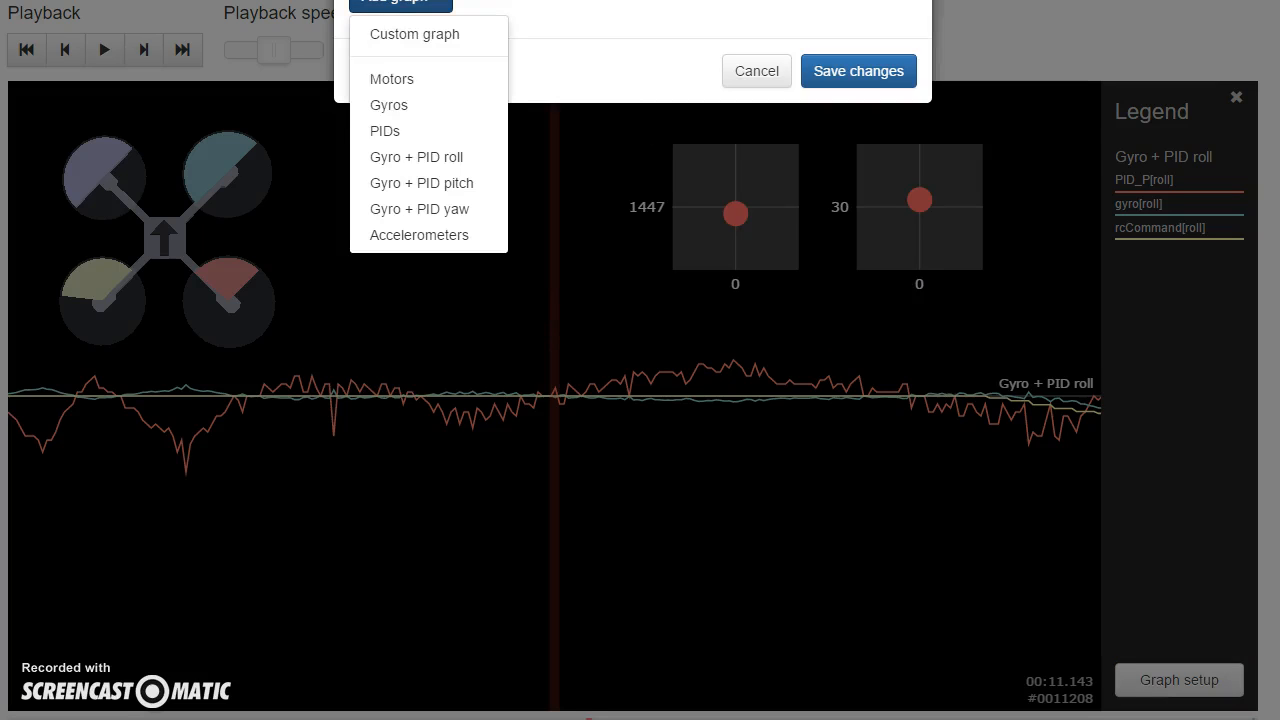
pyautogui.click(418, 190)
pyautogui.click(851, 357)
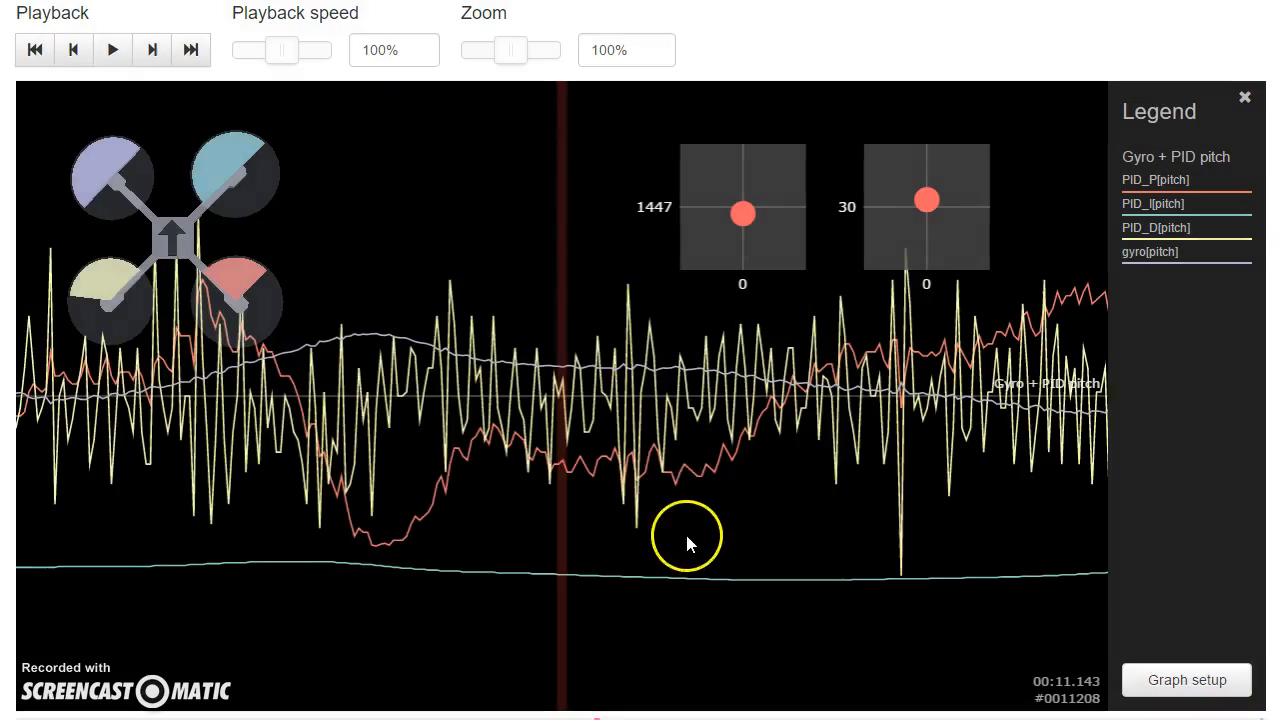
# Examine the pitch P, I, D and gyro traces from about 11 seconds back to about 3 seconds
pyautogui.moveTo(713, 522); pyautogui.dragTo(941, 525)
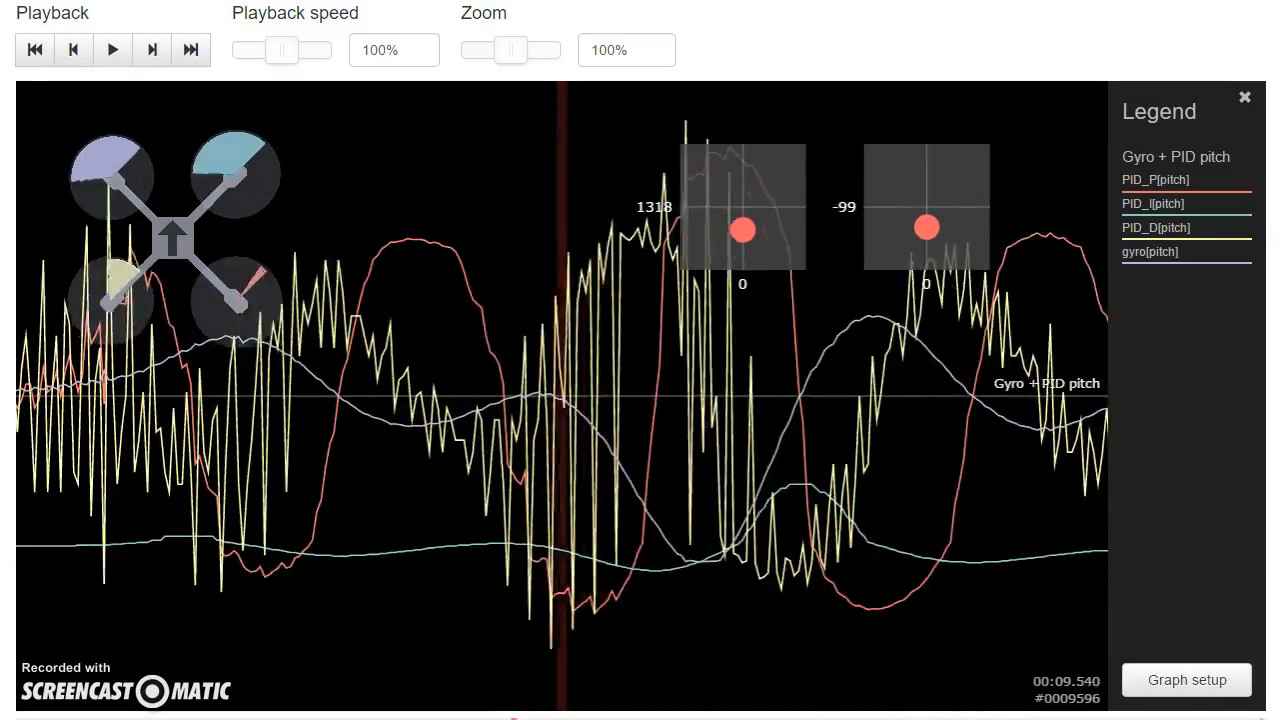
pyautogui.moveTo(591, 434); pyautogui.dragTo(1279, 490)
pyautogui.moveTo(563, 540); pyautogui.dragTo(411, 499)
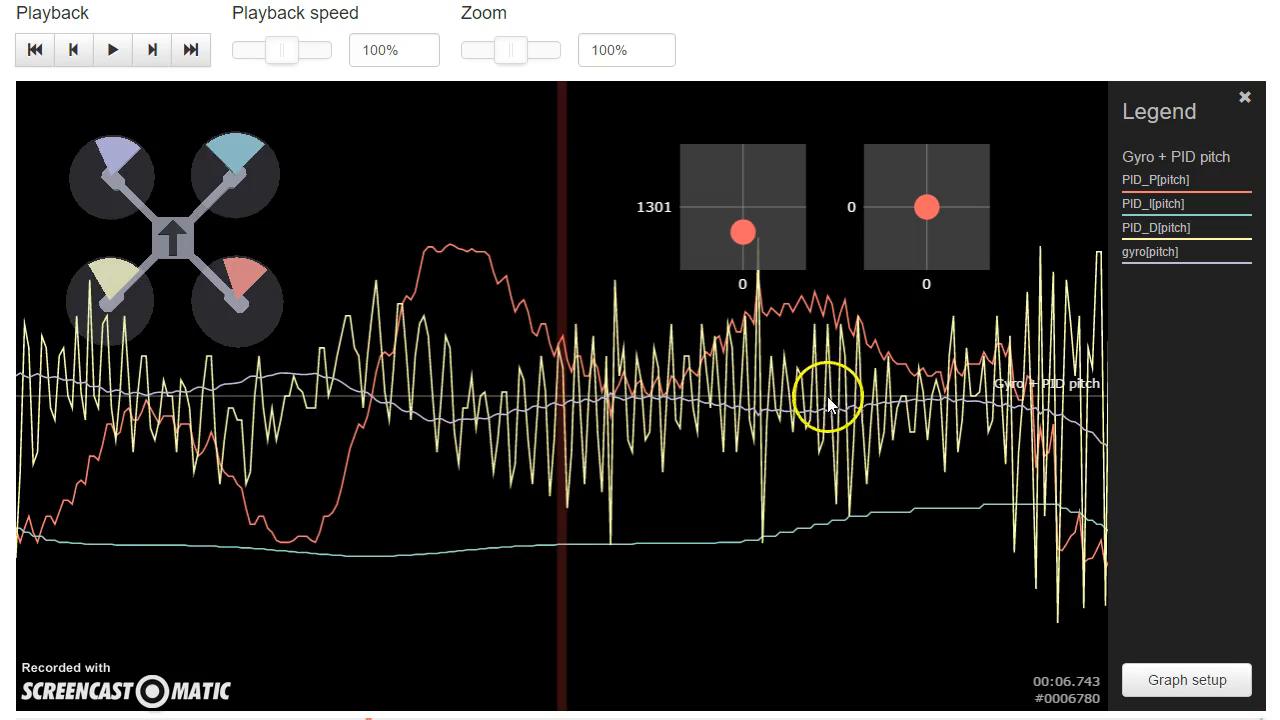
pyautogui.moveTo(697, 486); pyautogui.dragTo(1279, 575)
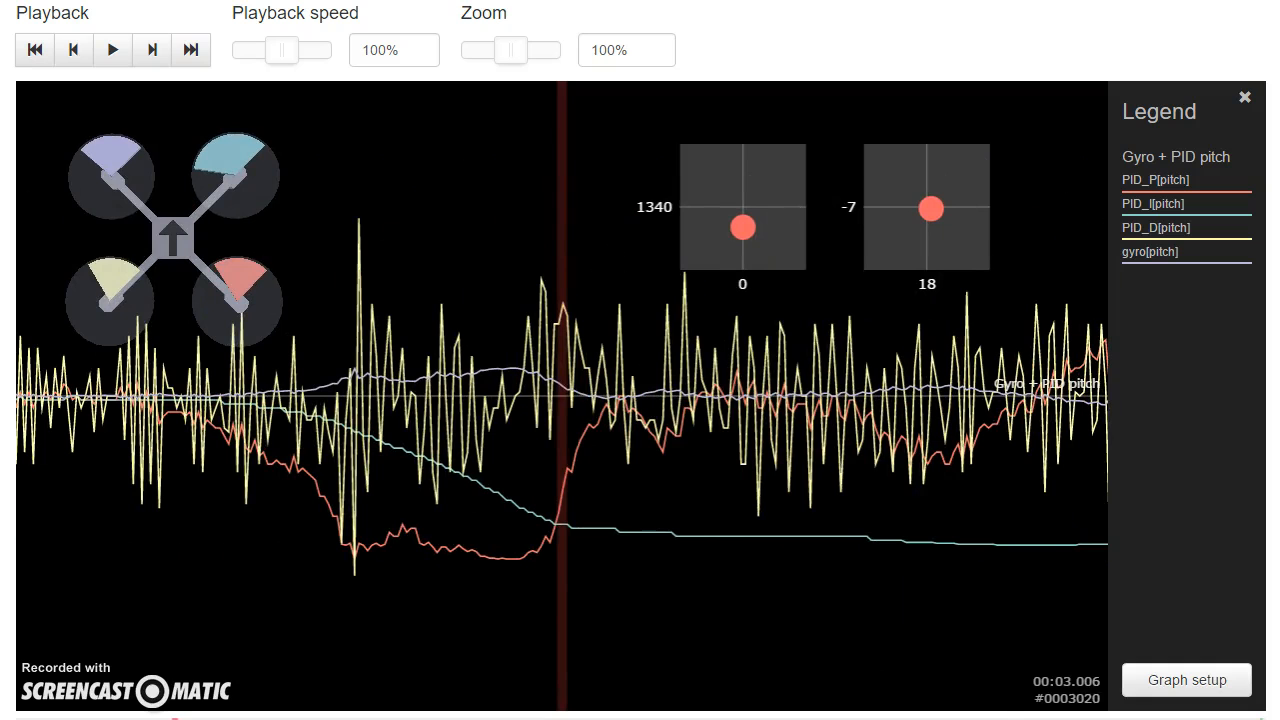
# Remove the PID_D[pitch] field from the graph
pyautogui.click(1195, 692)
pyautogui.click(655, 197)
pyautogui.click(910, 348)
# Follow the pitch P, I and gyro traces forward to about 6.3 seconds, checking for slow oscillation
pyautogui.moveTo(886, 604); pyautogui.dragTo(272, 501)
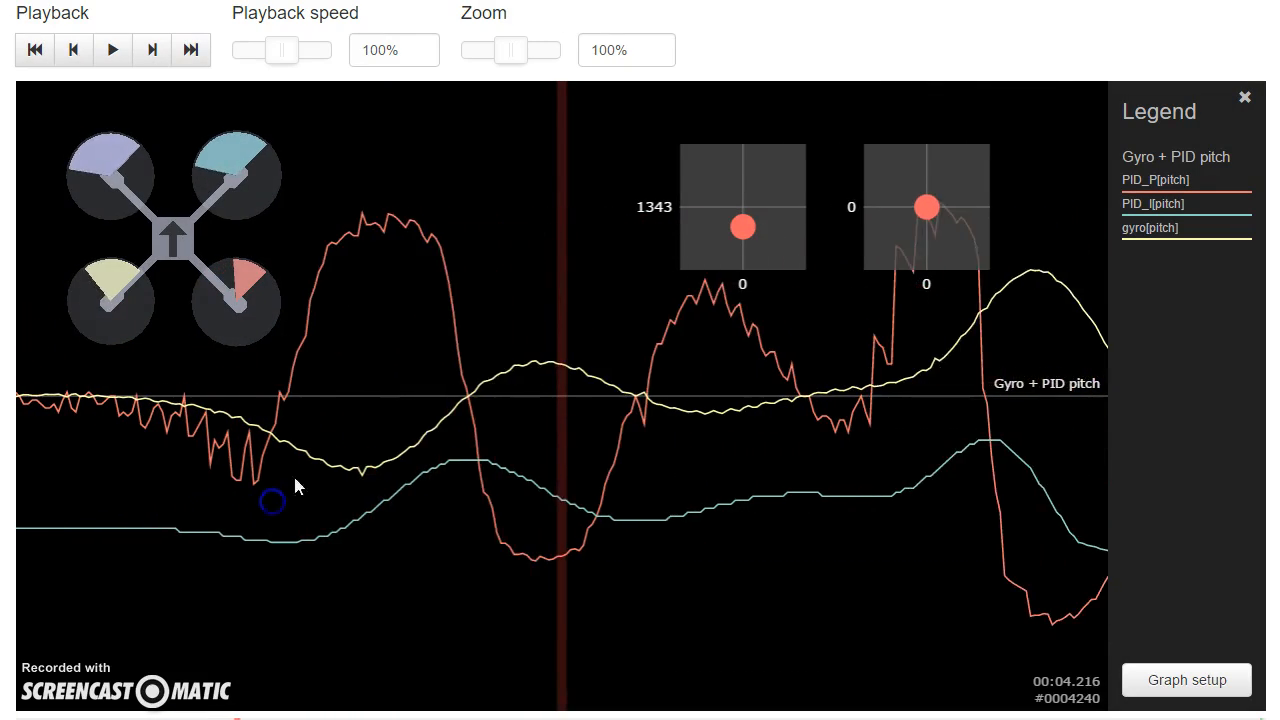
pyautogui.moveTo(660, 432); pyautogui.dragTo(0, 528)
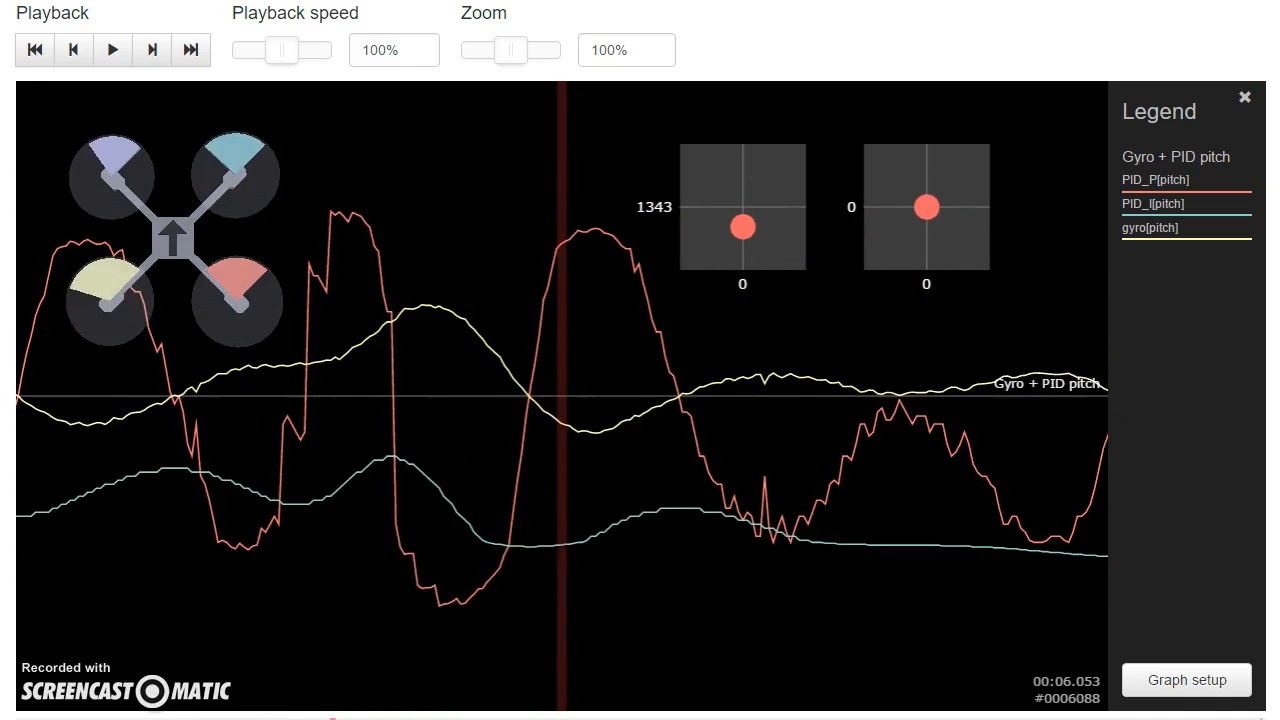
pyautogui.moveTo(692, 583); pyautogui.dragTo(479, 610)
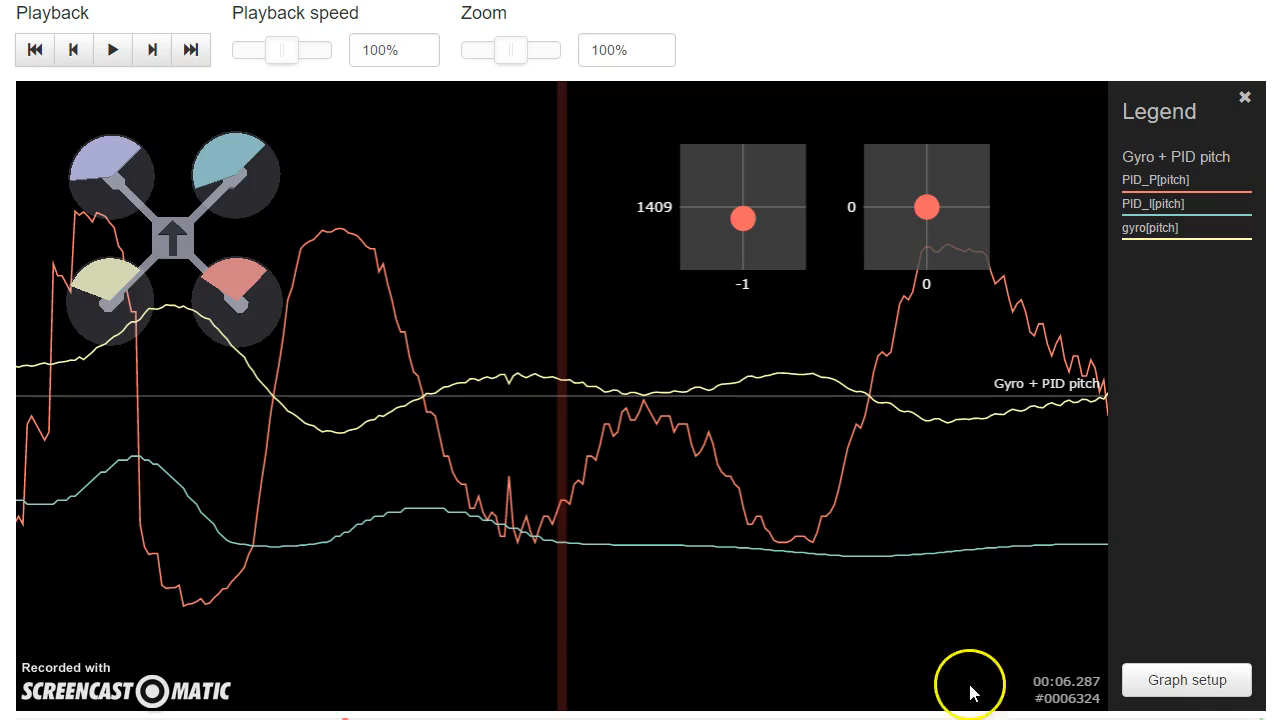
# Replace the pitch graph with the Gyro + PID yaw preset and save the graph setup
pyautogui.click(1147, 690)
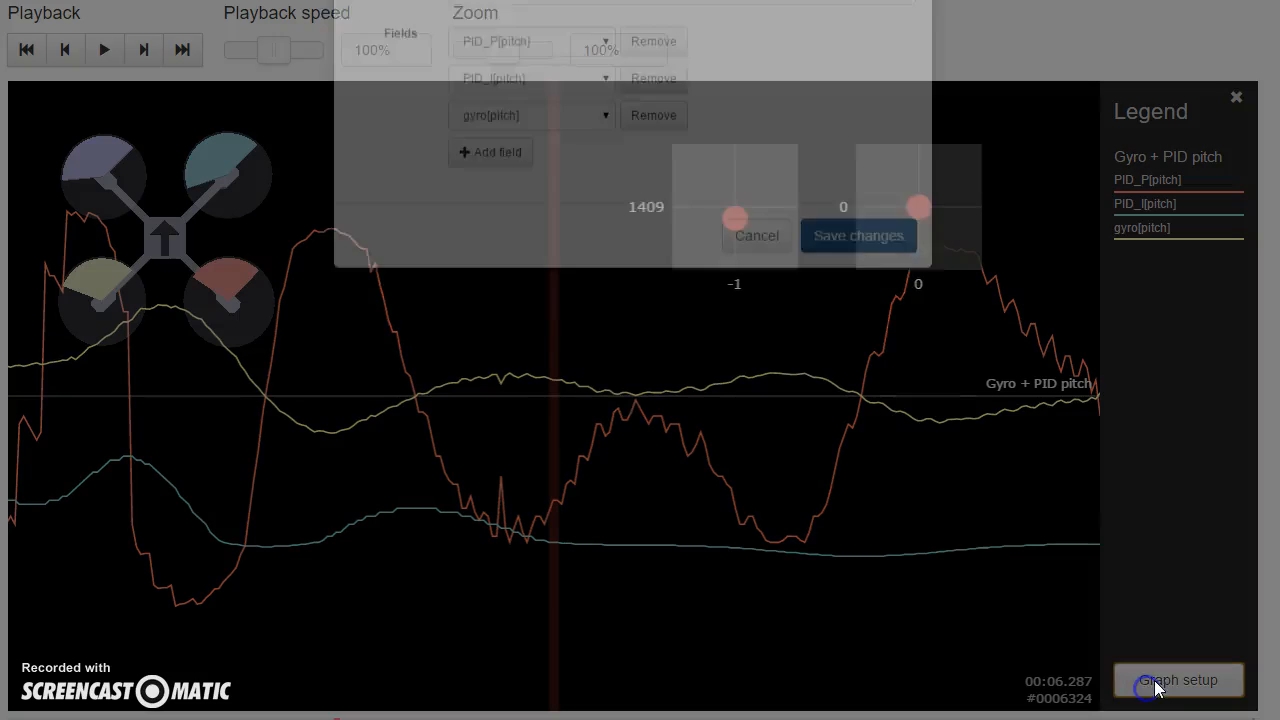
pyautogui.click(643, 128)
pyautogui.click(643, 128)
pyautogui.click(653, 123)
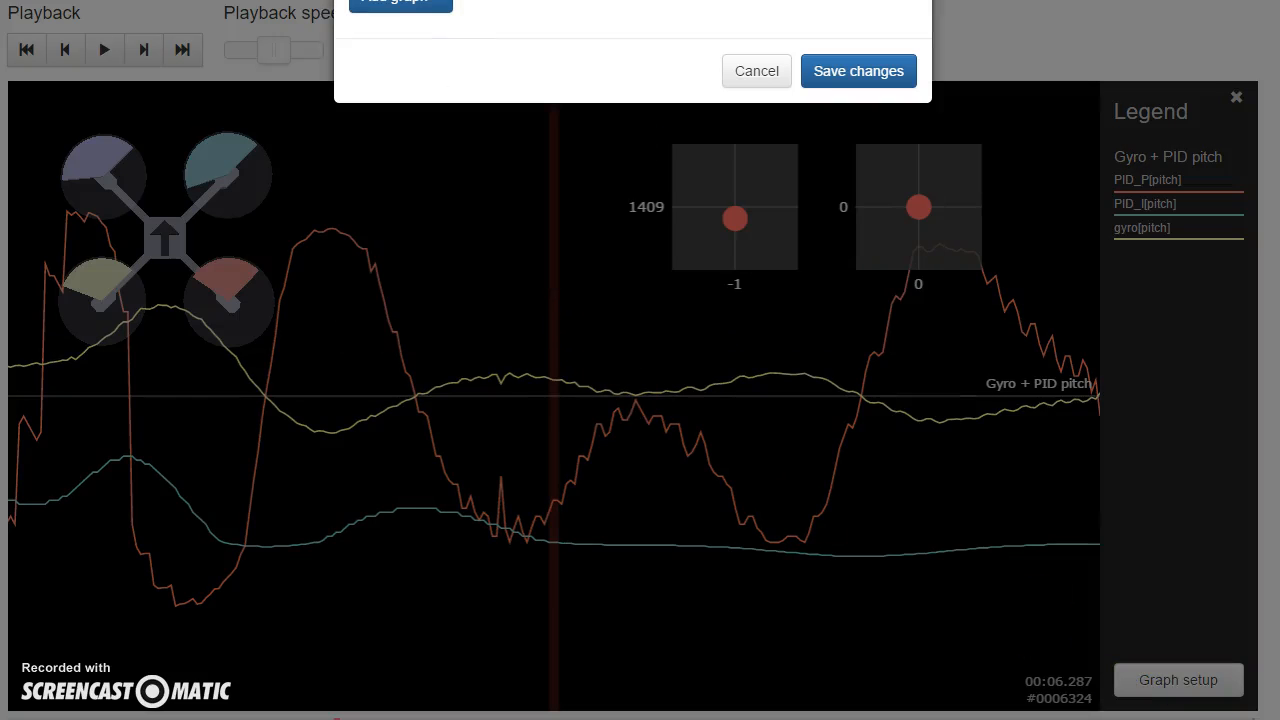
pyautogui.click(370, 13)
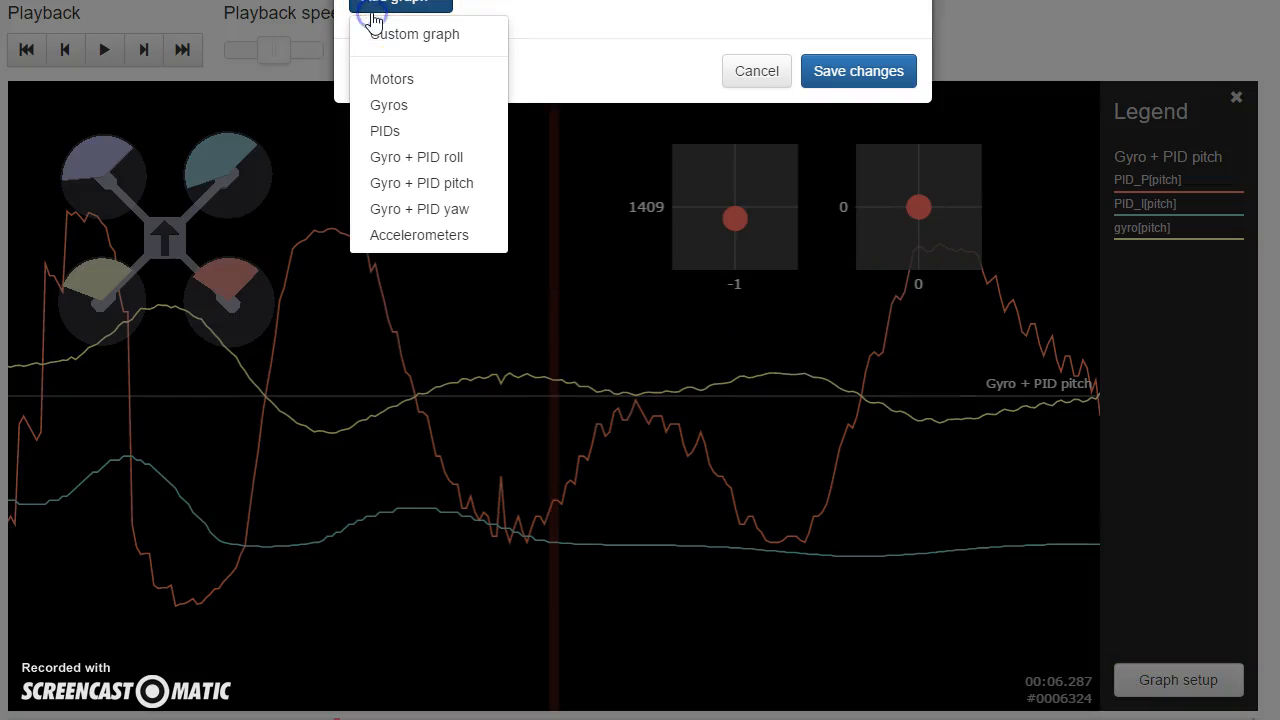
pyautogui.click(427, 212)
pyautogui.click(834, 360)
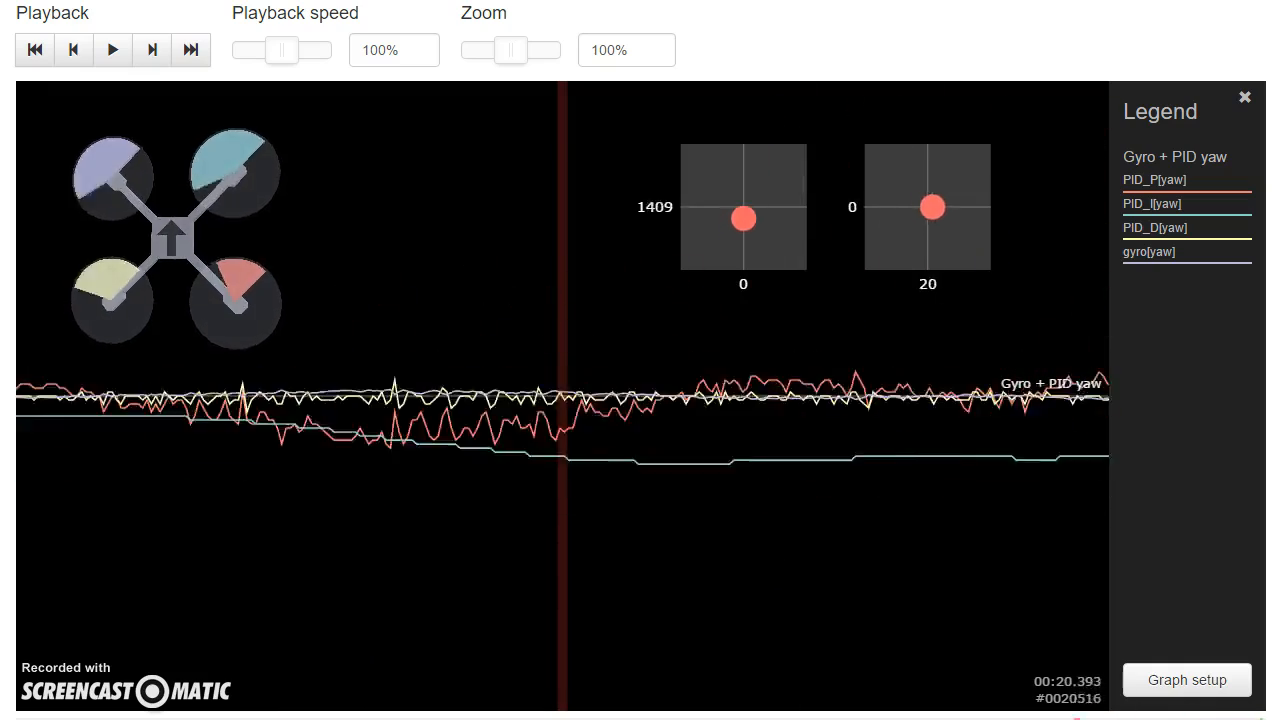
# Examine the yaw P, I, D and gyro traces at several points between about 8 and 20 seconds of the log
pyautogui.moveTo(1077, 718); pyautogui.dragTo(536, 715)
pyautogui.moveTo(585, 609); pyautogui.dragTo(1278, 620)
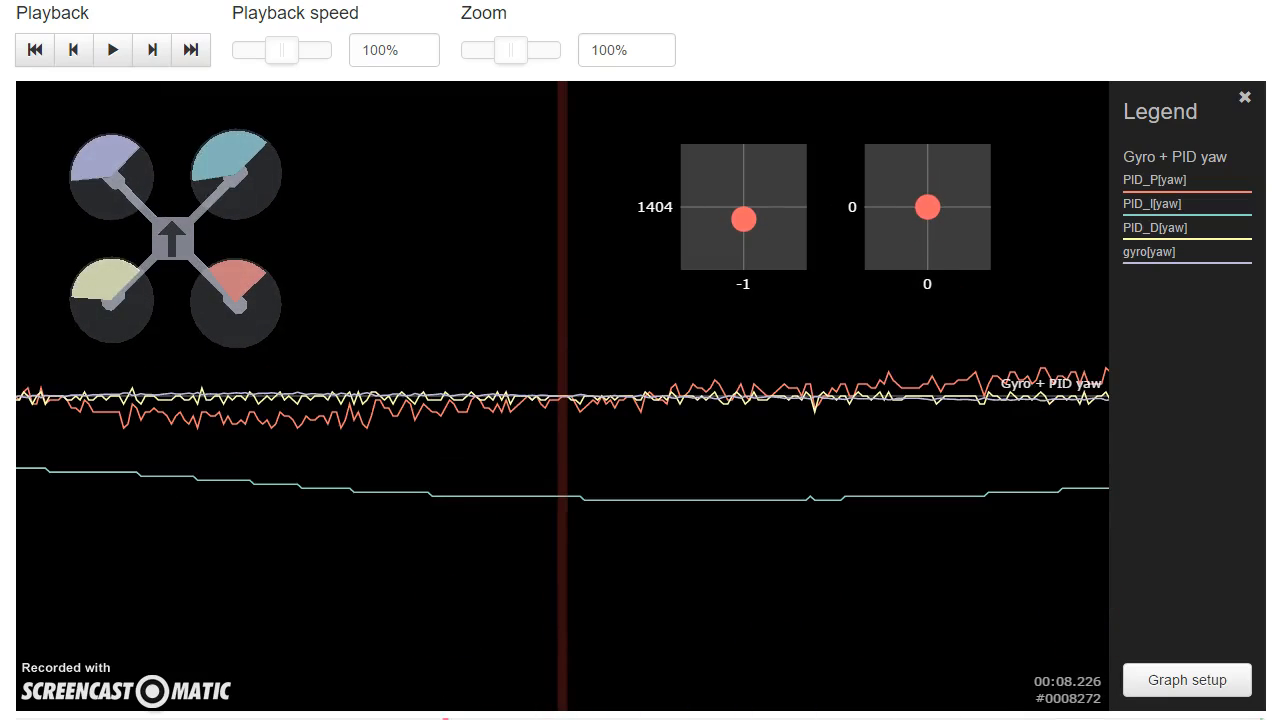
pyautogui.moveTo(634, 592); pyautogui.dragTo(912, 609)
pyautogui.moveTo(659, 612); pyautogui.dragTo(1278, 682)
pyautogui.moveTo(942, 609)
pyautogui.mouseDown()
pyautogui.moveTo(311, 686)
pyautogui.moveTo(832, 718)
pyautogui.mouseUp()
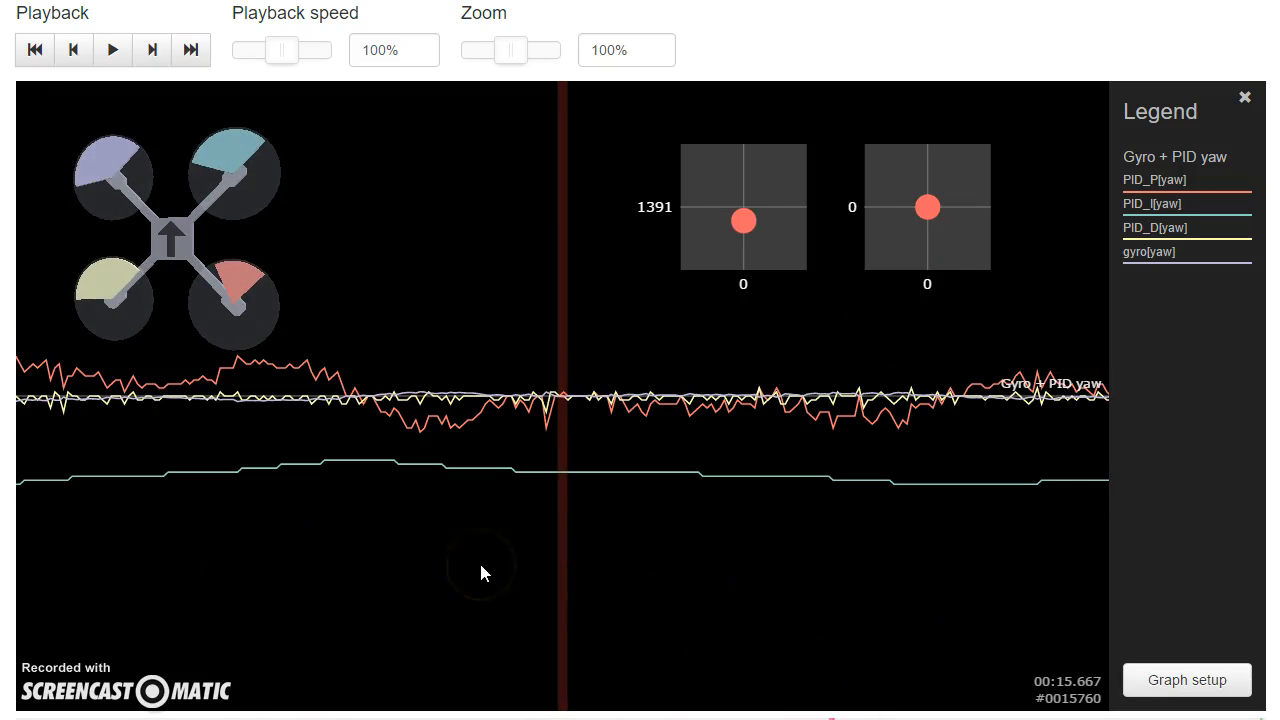